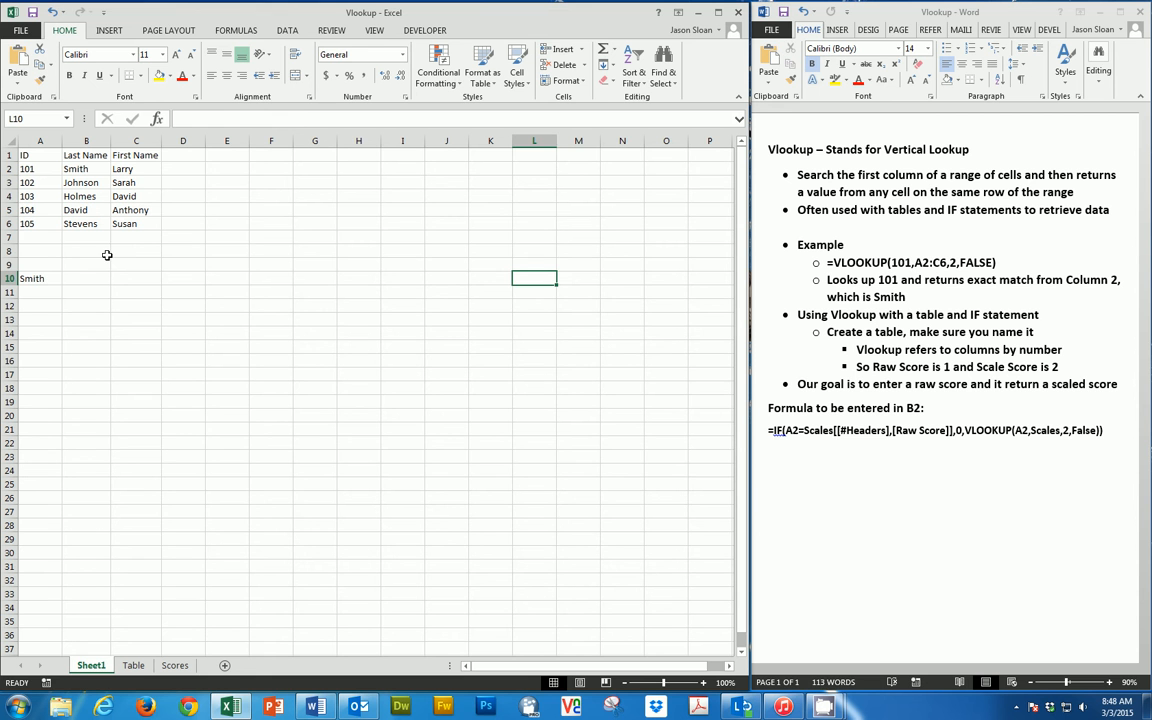
- Change the lookup value in cell A10's VLOOKUP formula on Sheet1 to 102
{"action": "left_click", "coordinate": [38, 286]}
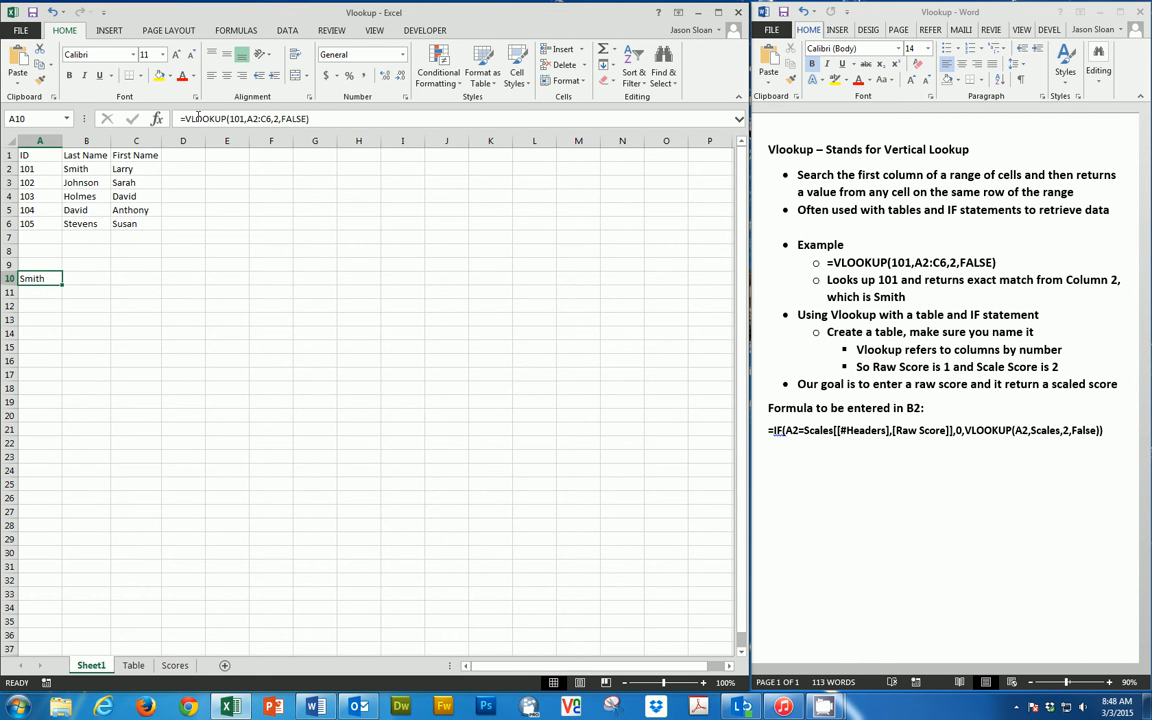
{"action": "left_click", "coordinate": [268, 119]}
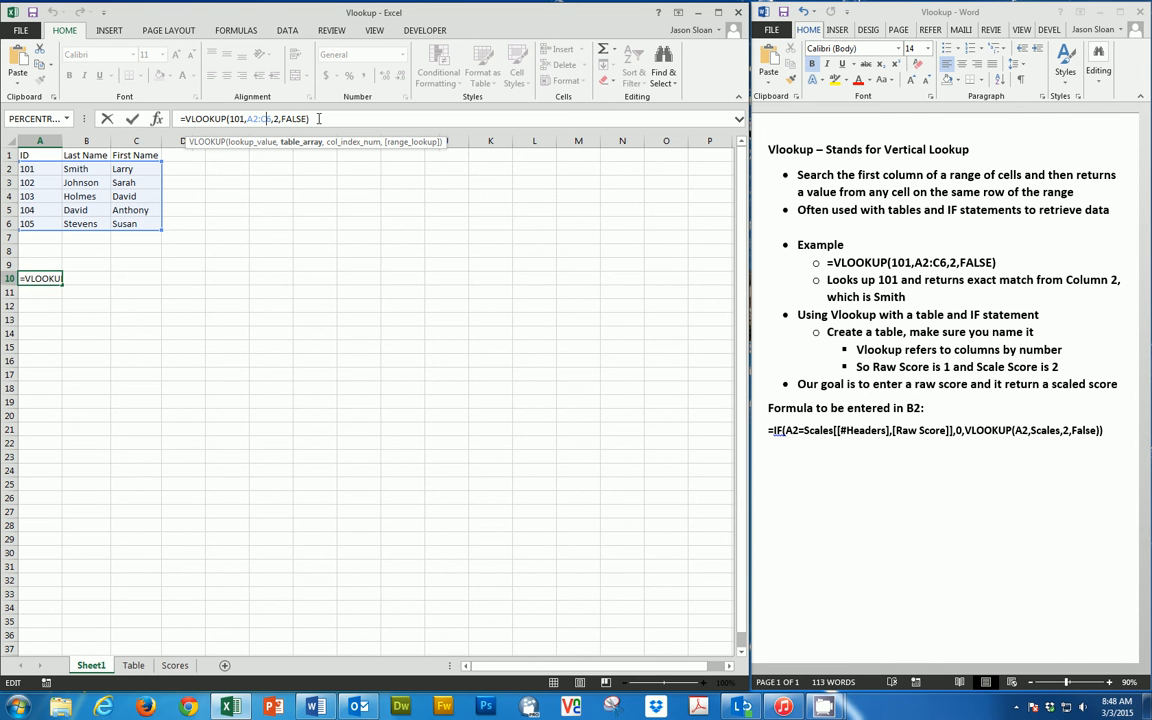
{"action": "key", "text": "Return"}
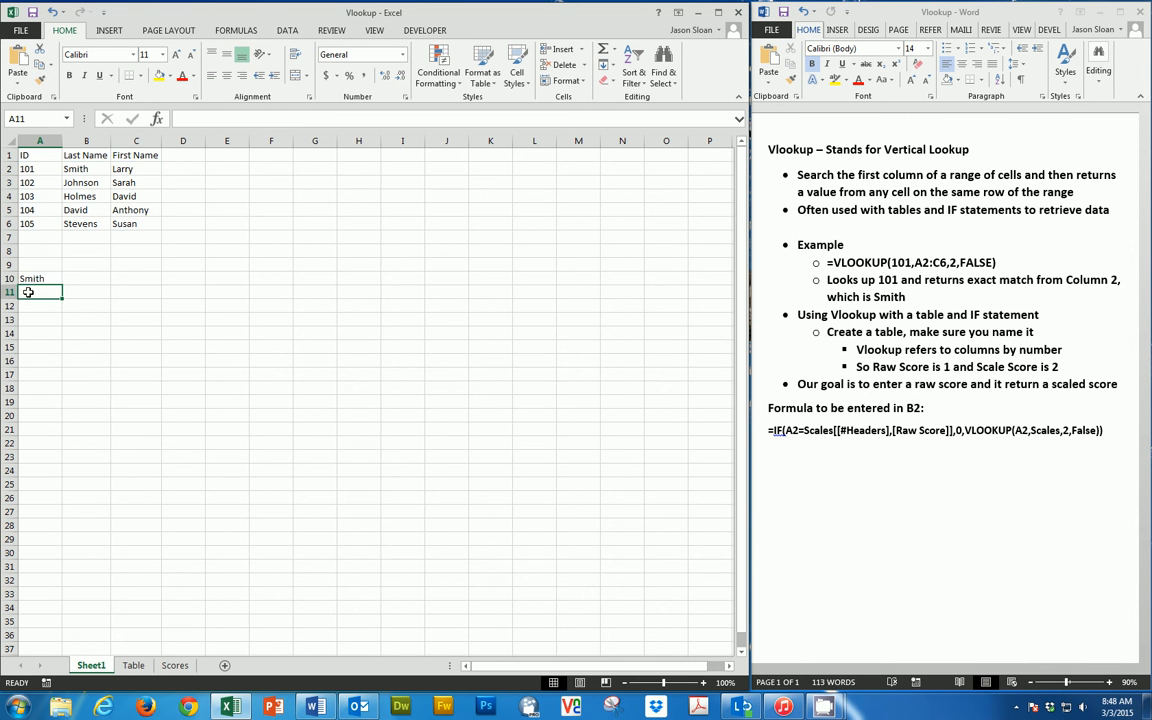
{"action": "key", "text": "Up"}
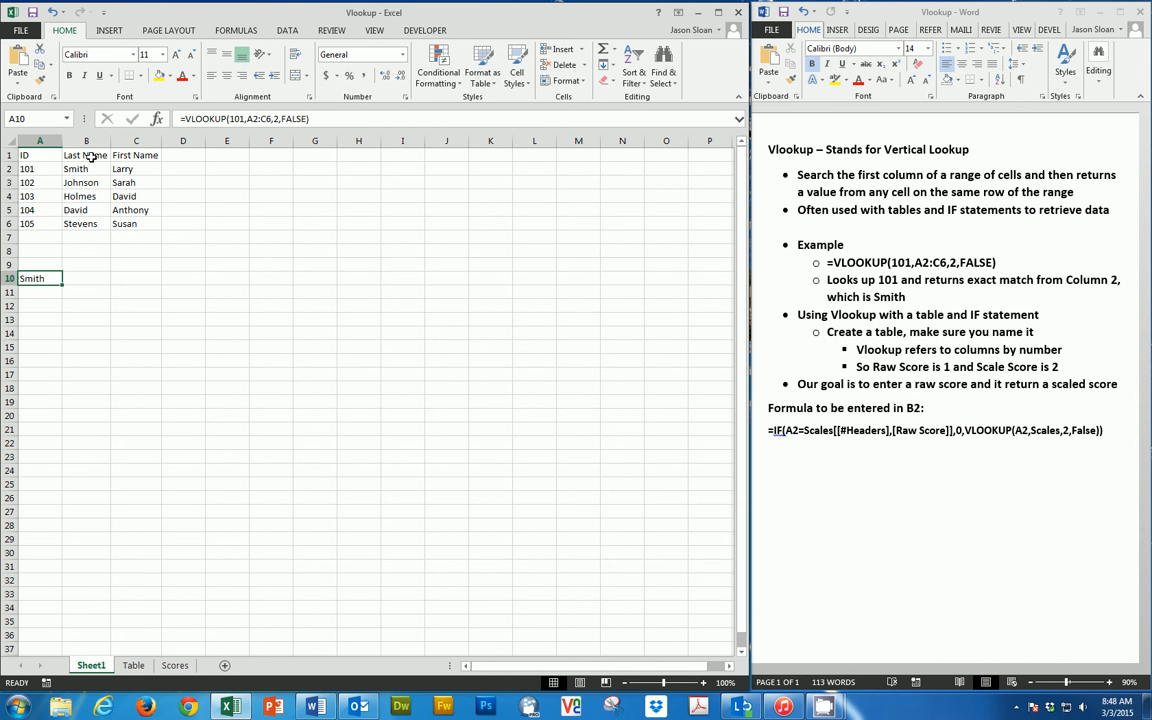
{"action": "left_click", "coordinate": [243, 119]}
{"action": "key", "text": "Return"}
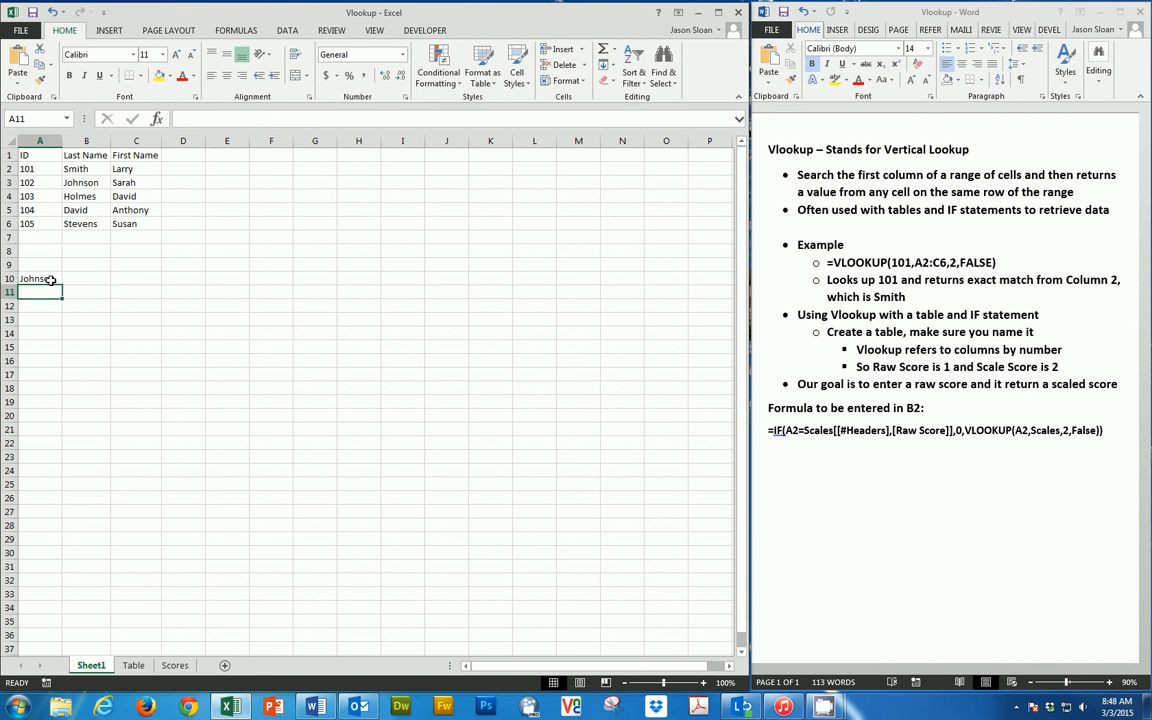
- Review the full Raw Score and Scale Score table on the Table sheet and check its table name
{"action": "left_click", "coordinate": [133, 665]}
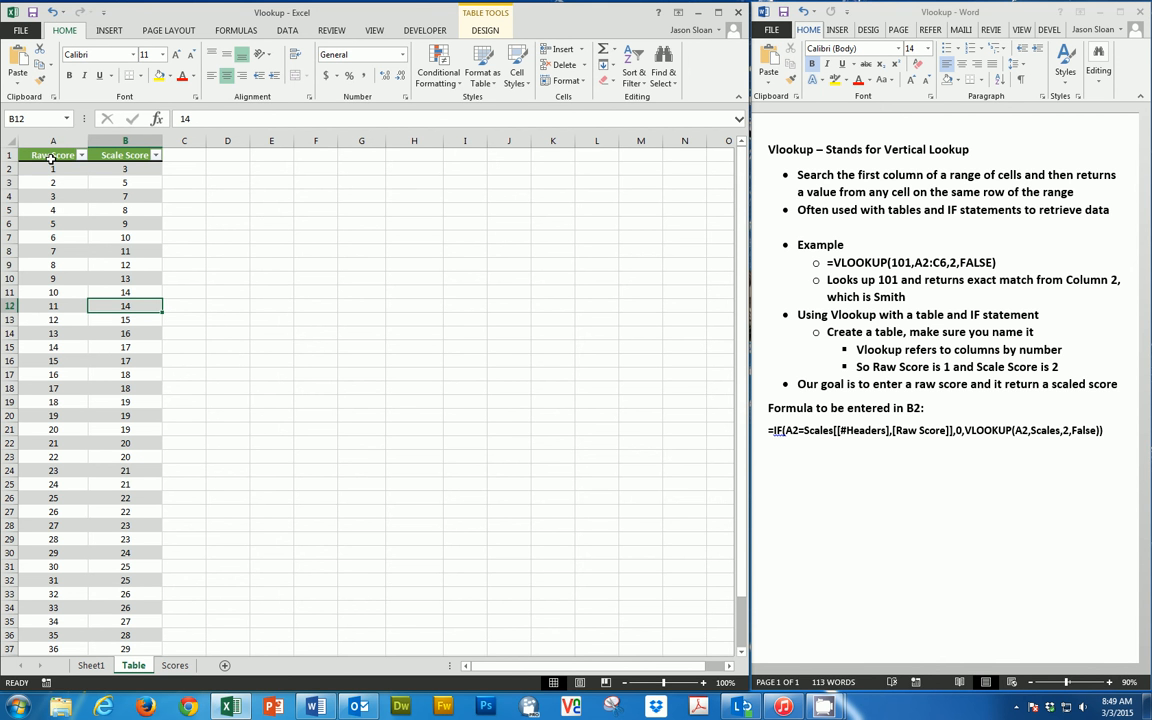
{"action": "scroll", "coordinate": [50, 355], "scroll_direction": "down", "scroll_amount": 4}
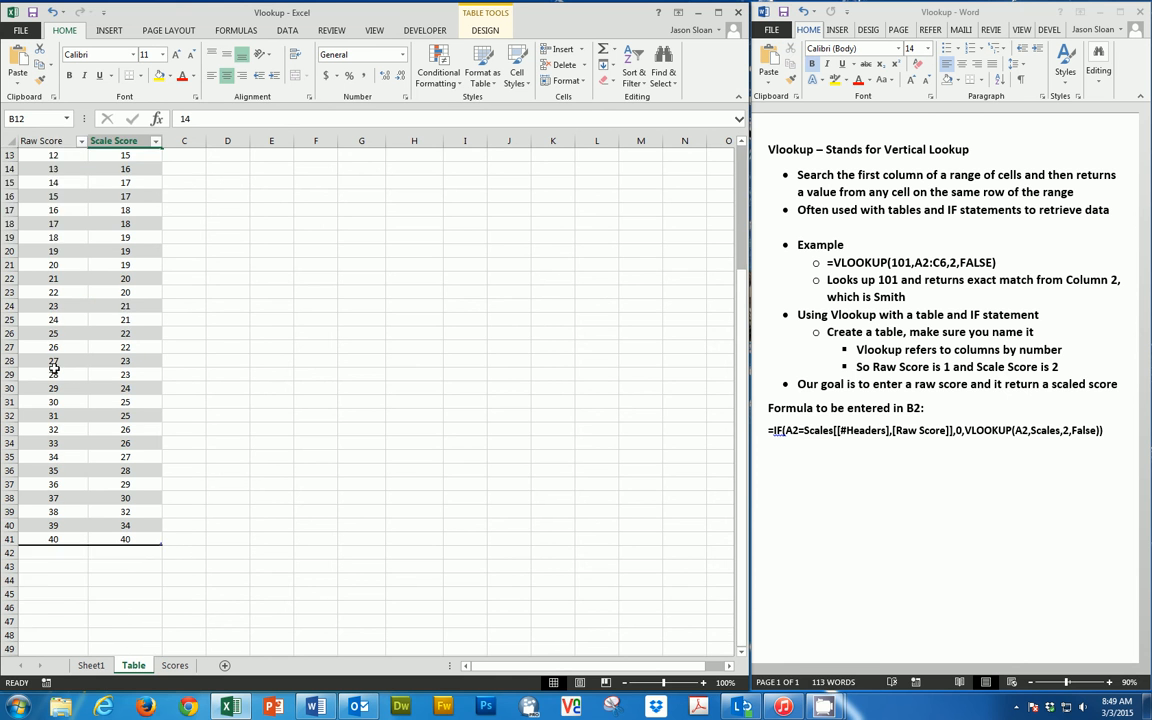
{"action": "scroll", "coordinate": [53, 367], "scroll_direction": "up", "scroll_amount": 4}
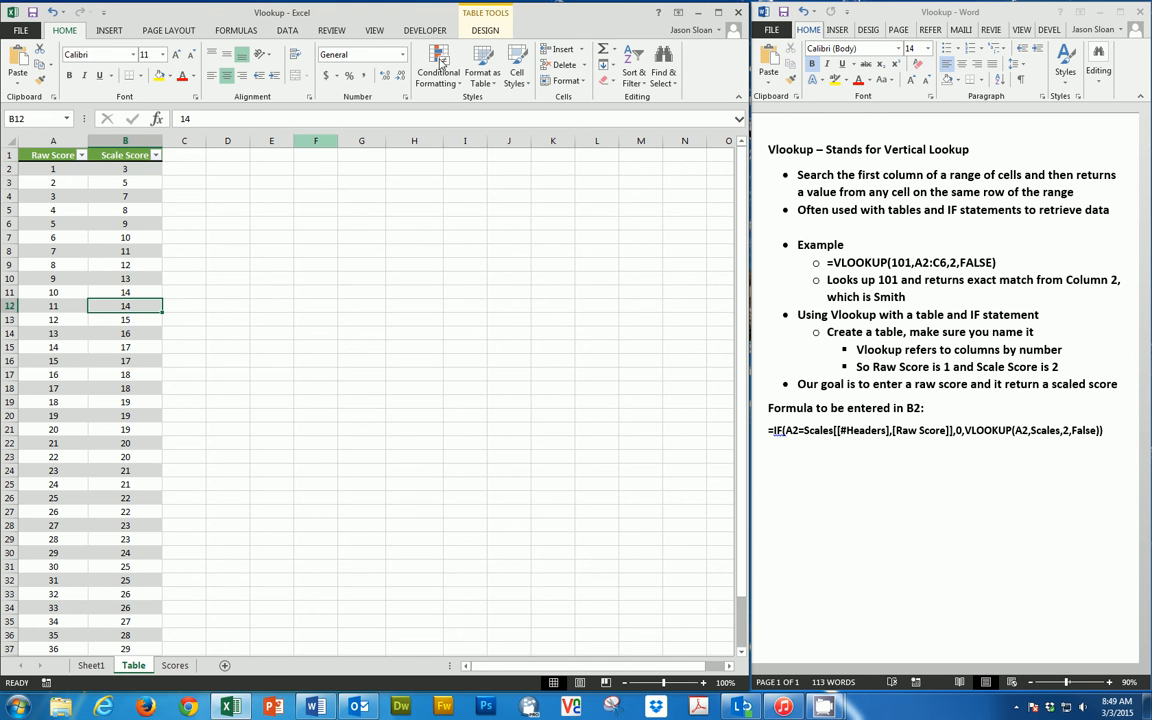
{"action": "left_click", "coordinate": [485, 31]}
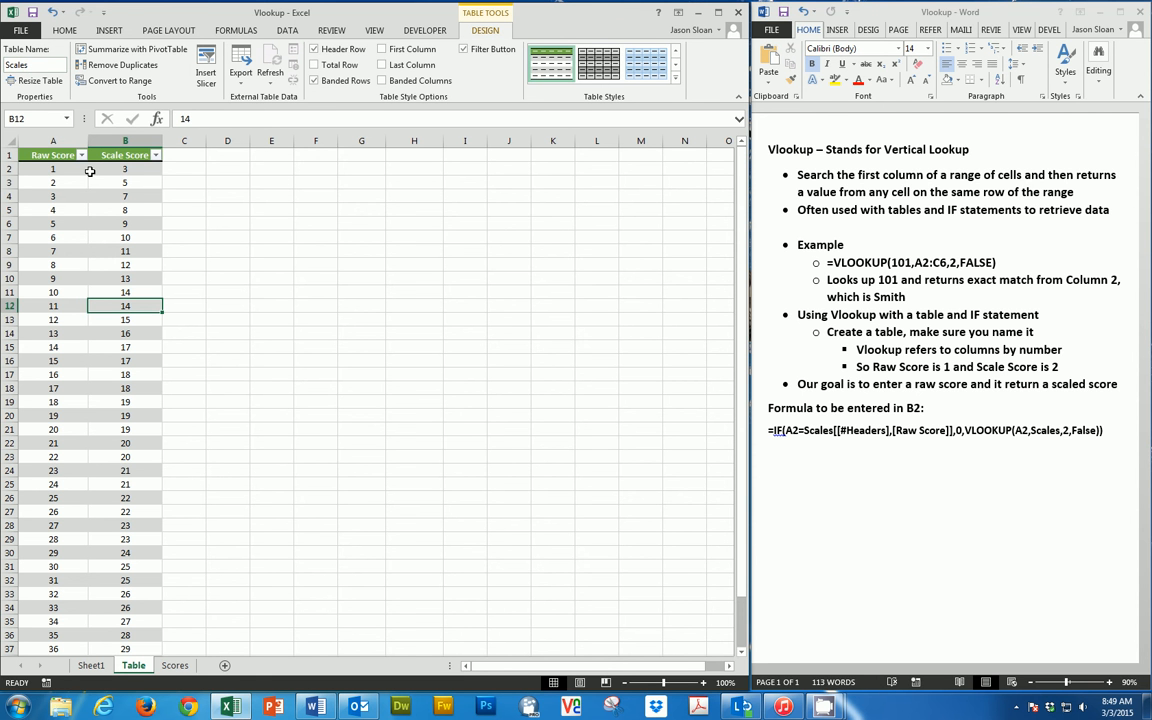
- On the Scores sheet, begin an IF formula in cell B2 that compares A2 with the Scales table: =IF(A2=Scales
{"action": "left_click", "coordinate": [175, 666]}
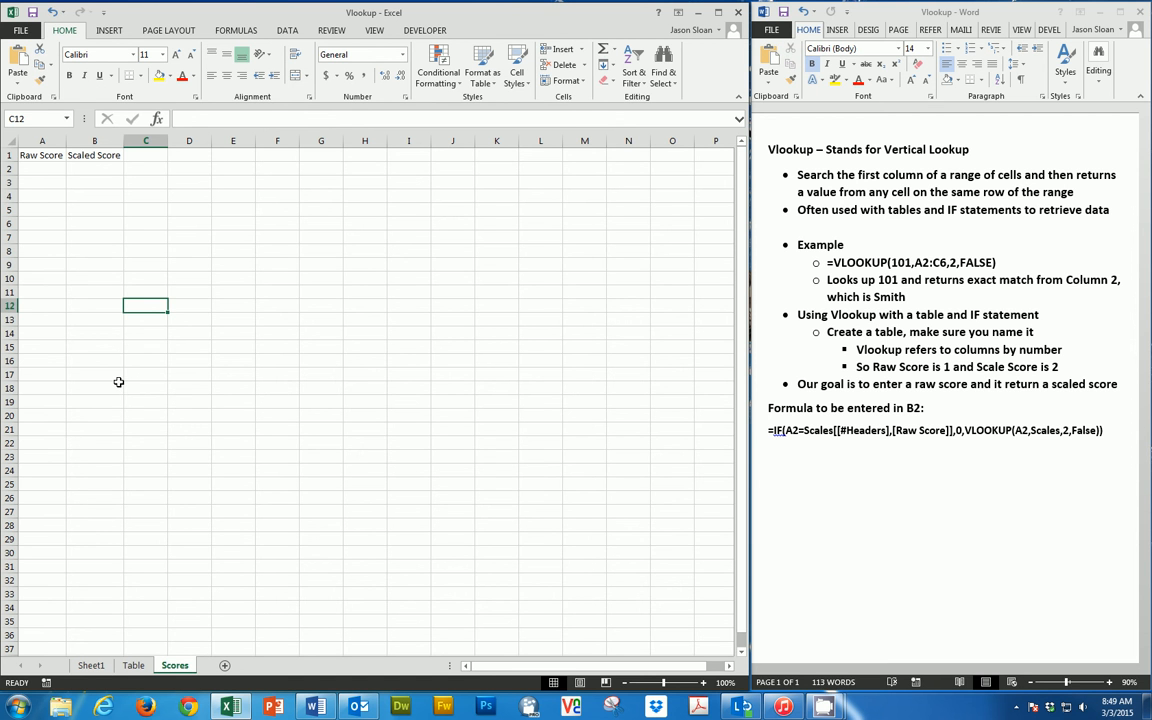
{"action": "left_click", "coordinate": [91, 172]}
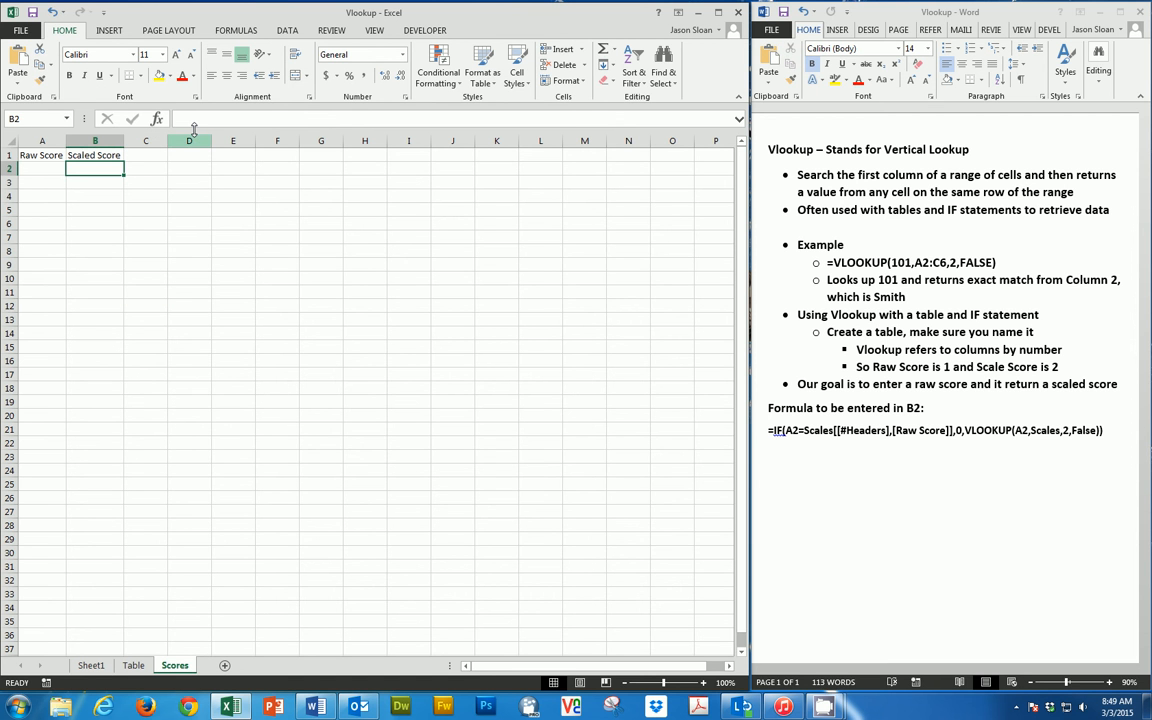
{"action": "left_click", "coordinate": [195, 121]}
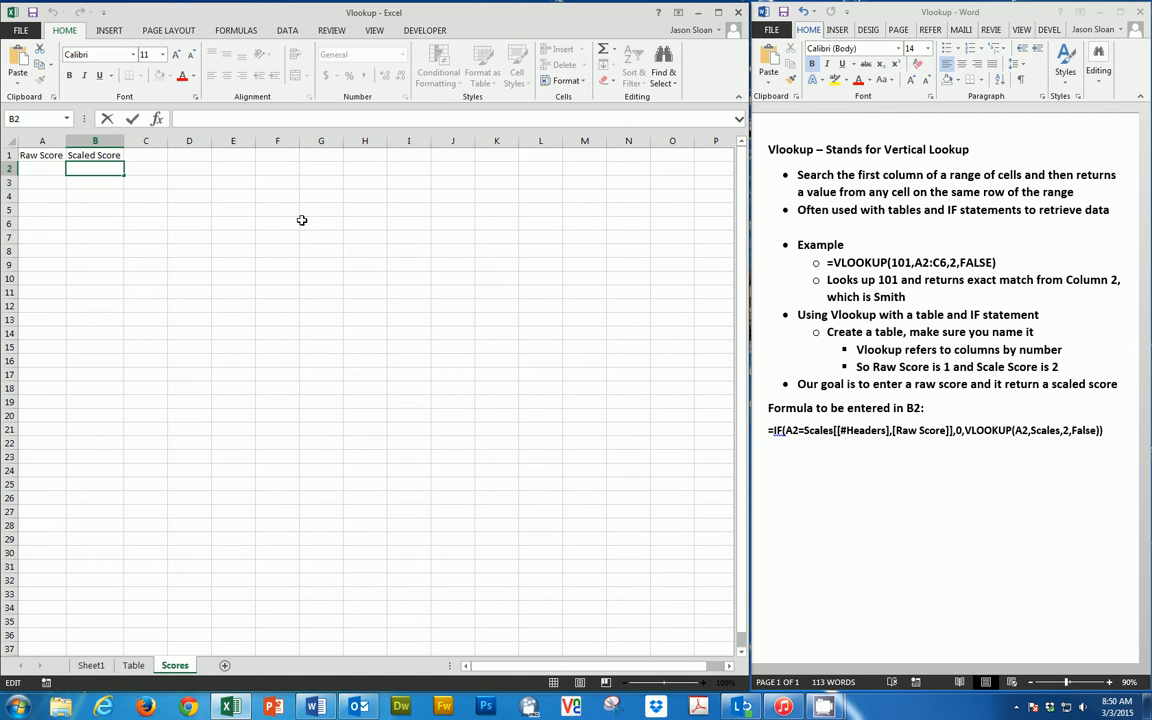
{"action": "type", "text": "="}
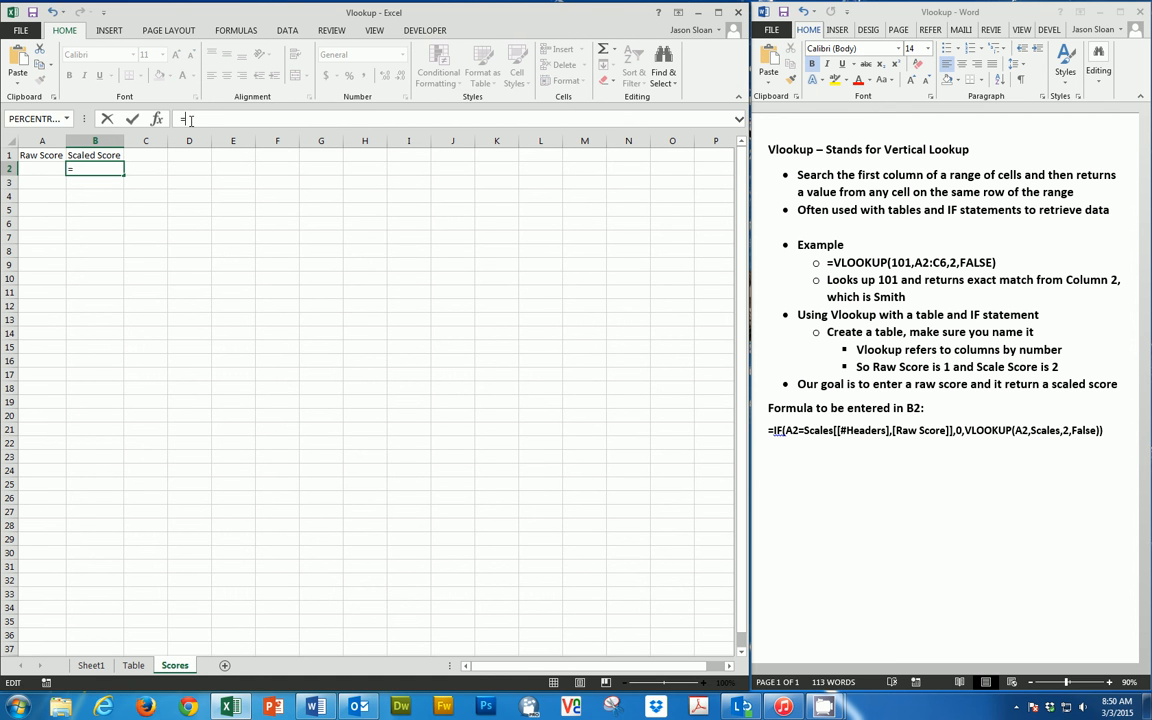
{"action": "type", "text": "IF"}
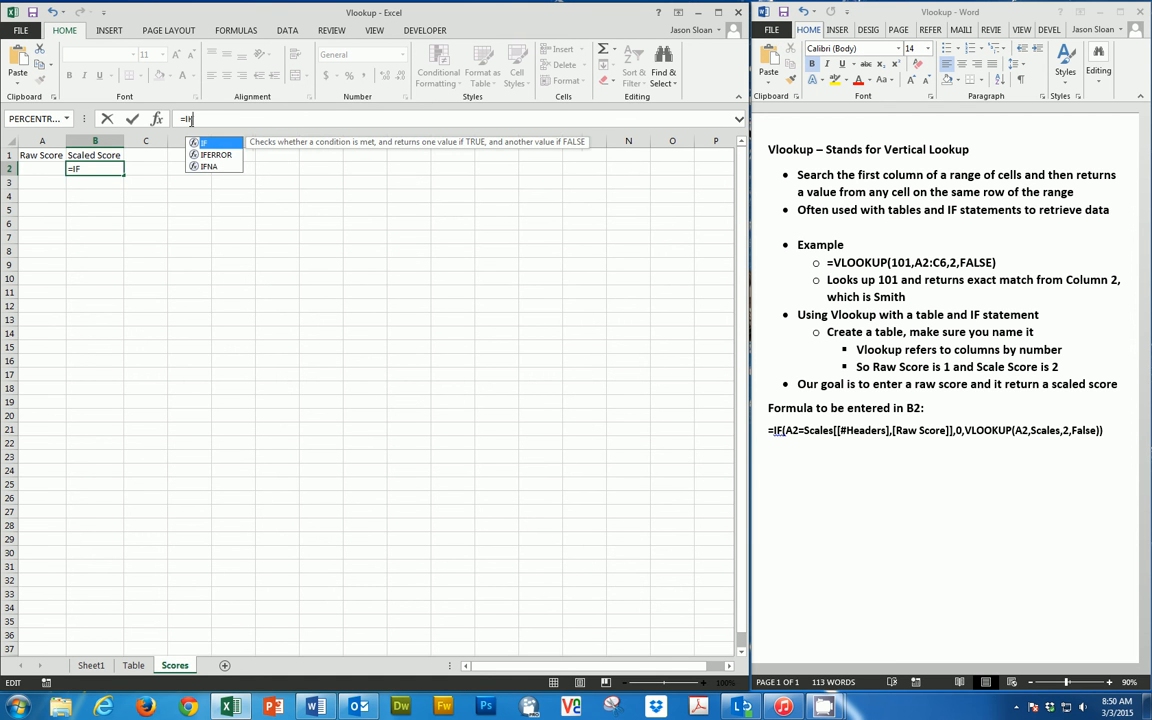
{"action": "type", "text": "("}
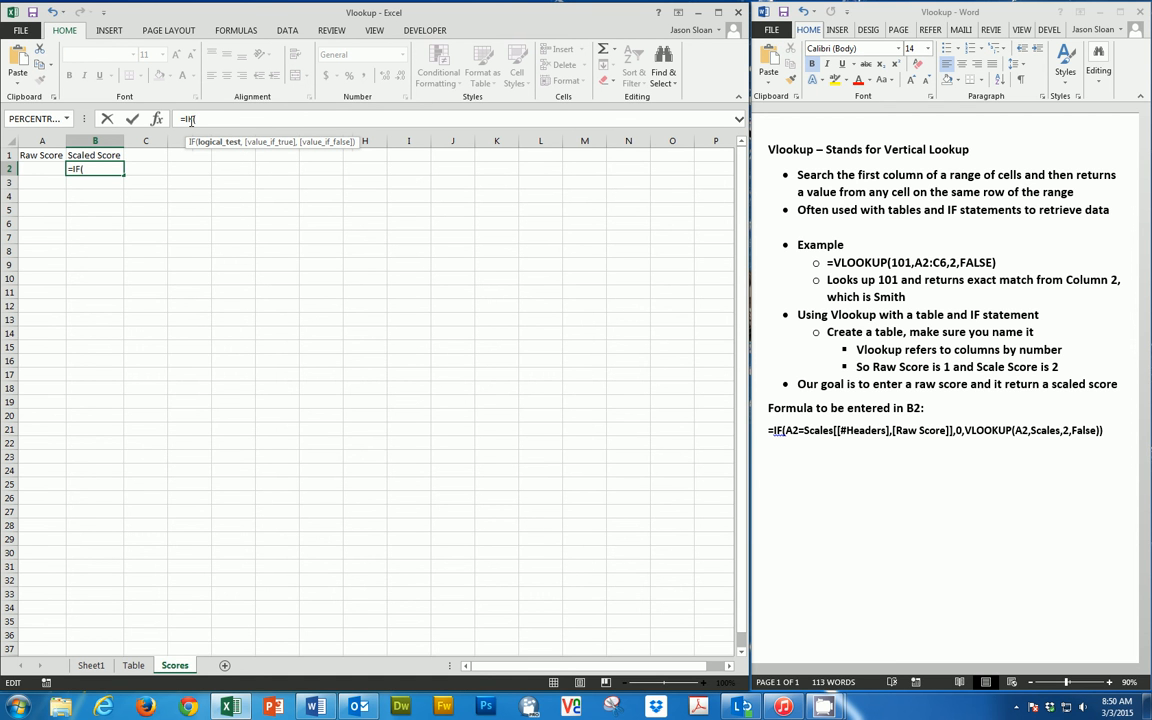
{"action": "type", "text": "A2"}
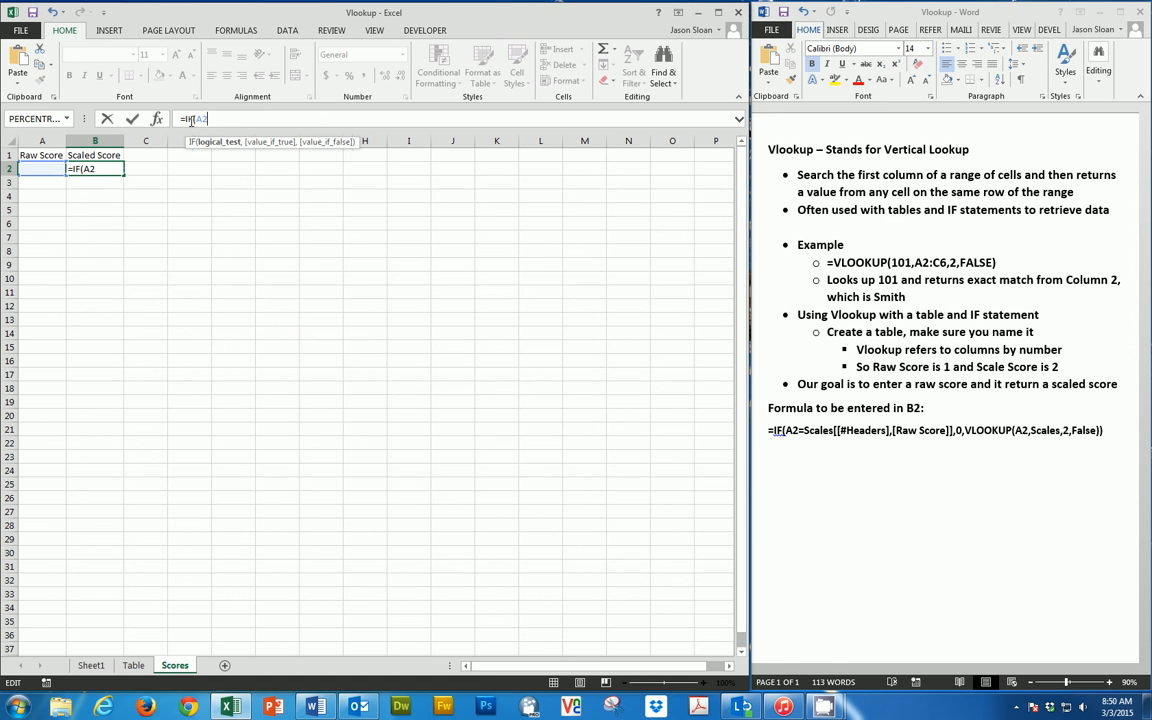
{"action": "type", "text": "=S"}
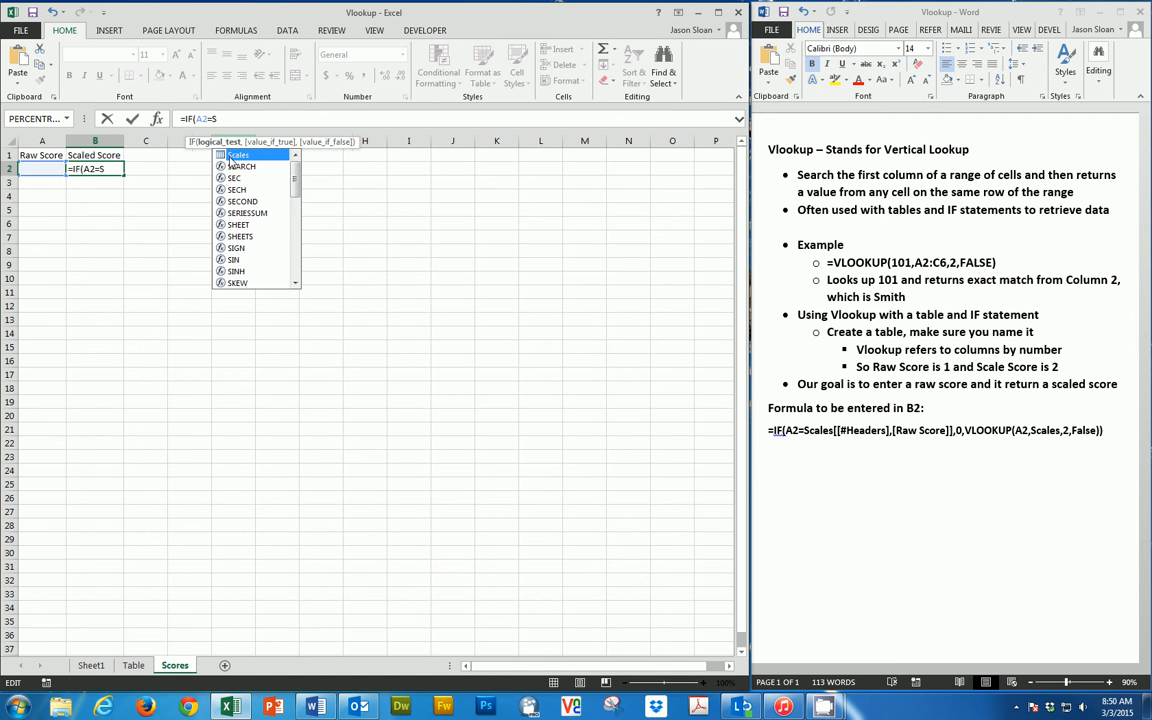
{"action": "double_click", "coordinate": [237, 156]}
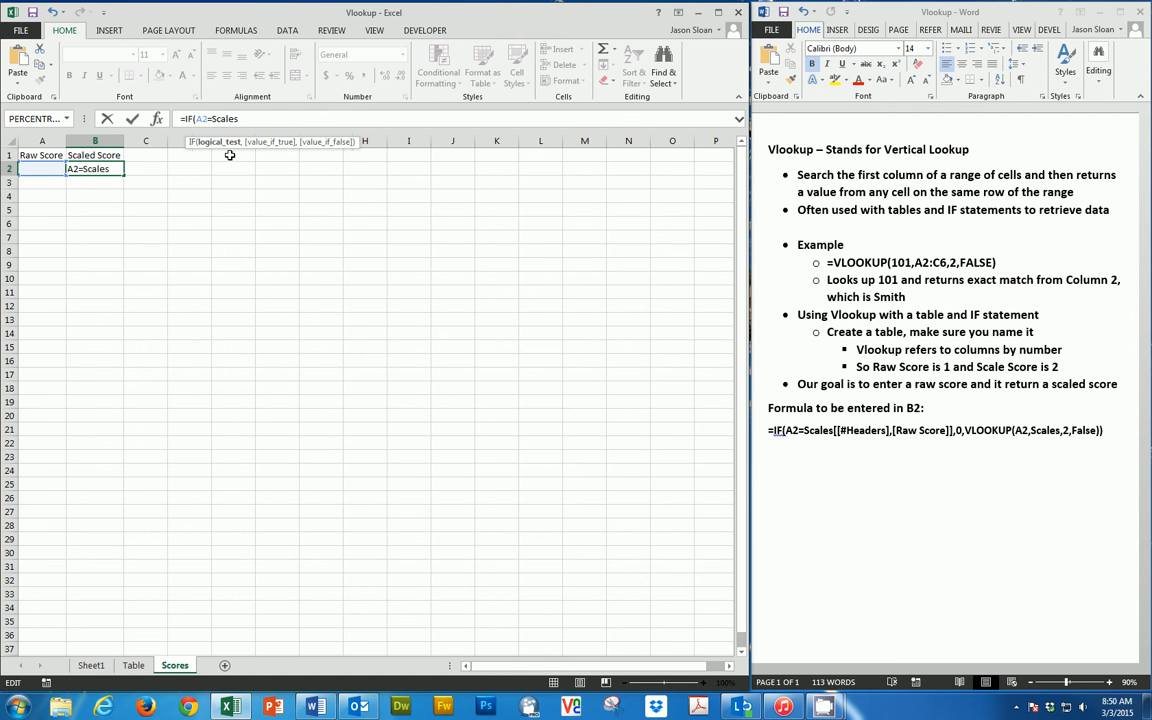
- Extend the Scales reference in the B2 formula with [[#Headers],[Raw Score]] and give 0 as the value if true
{"action": "type", "text": "[["}
{"action": "double_click", "coordinate": [291, 203]}
{"action": "type", "text": "],["}
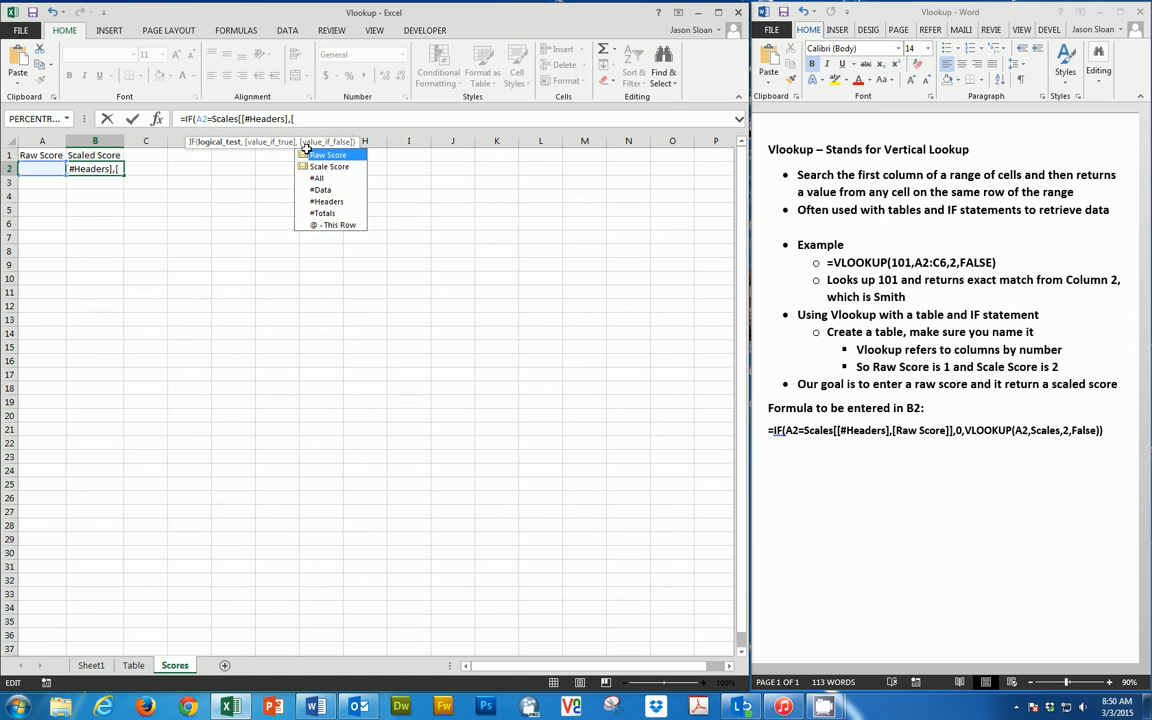
{"action": "double_click", "coordinate": [330, 156]}
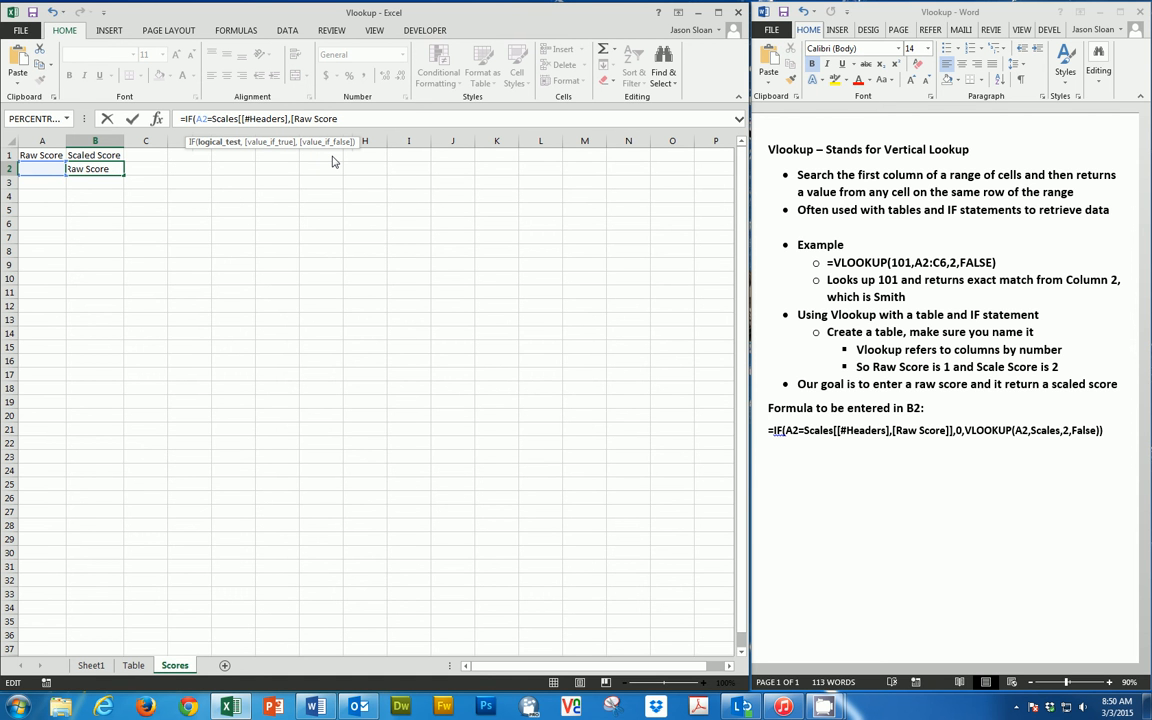
{"action": "type", "text": "]],0"}
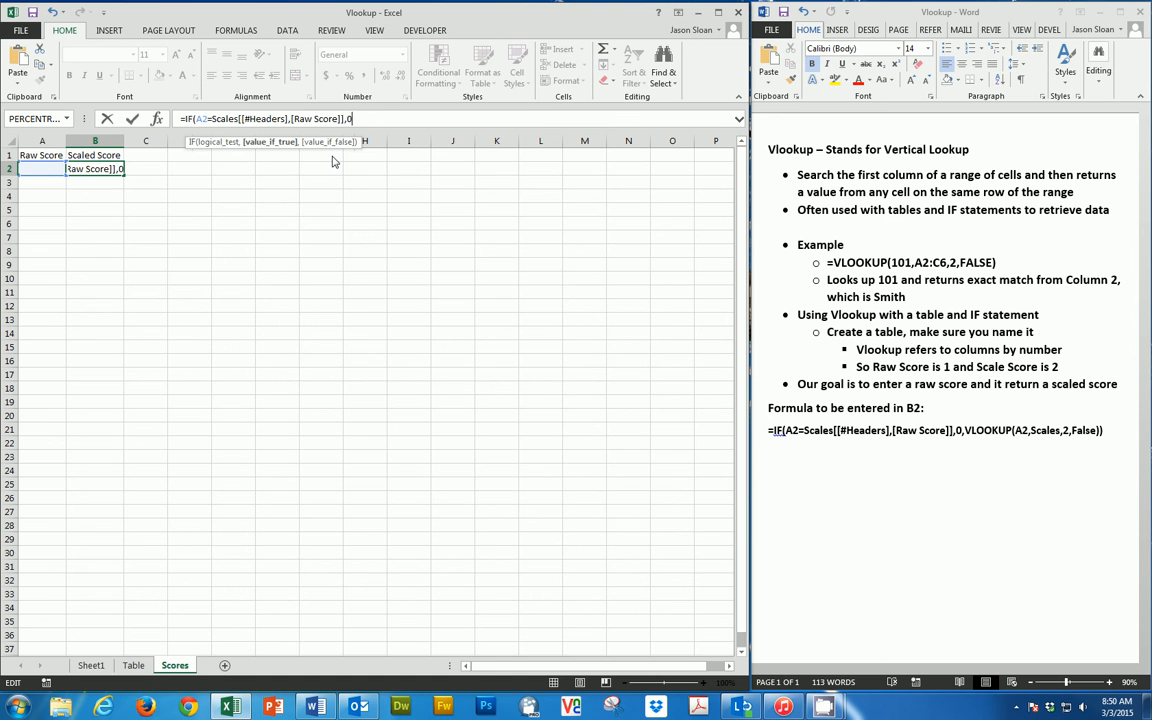
- Add VLOOKUP(A2,Scales,2,FALSE) as the value if false and enter the completed formula in B2
{"action": "type", "text": ",V"}
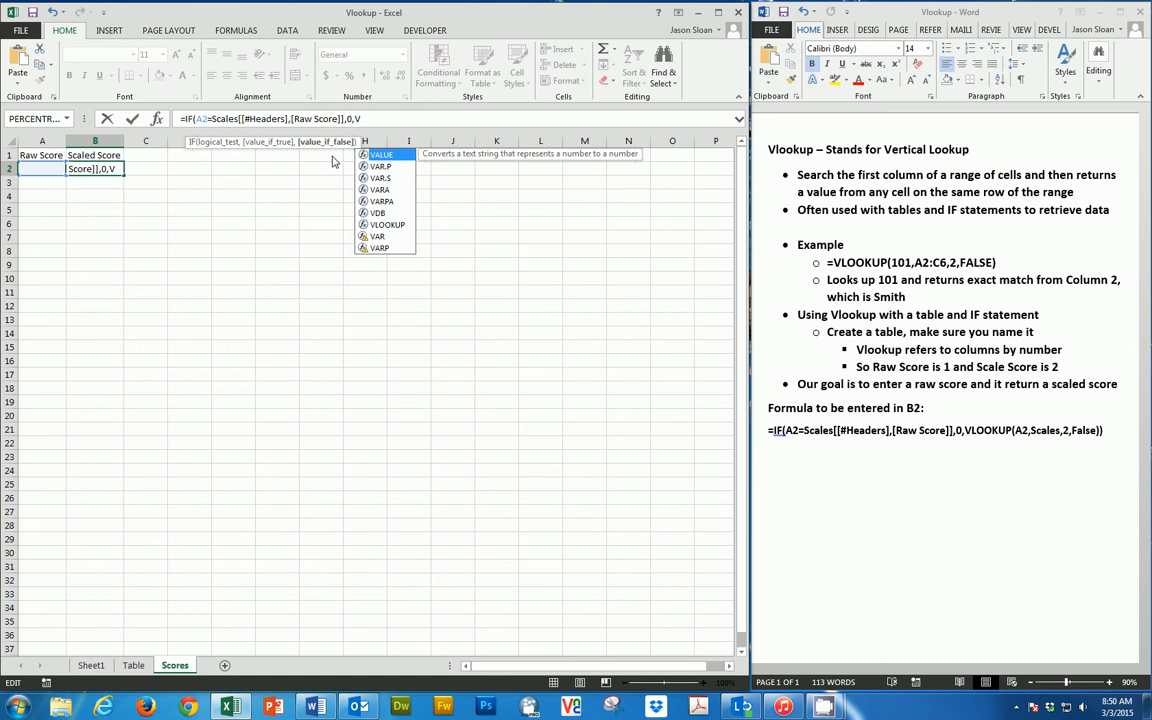
{"action": "double_click", "coordinate": [397, 225]}
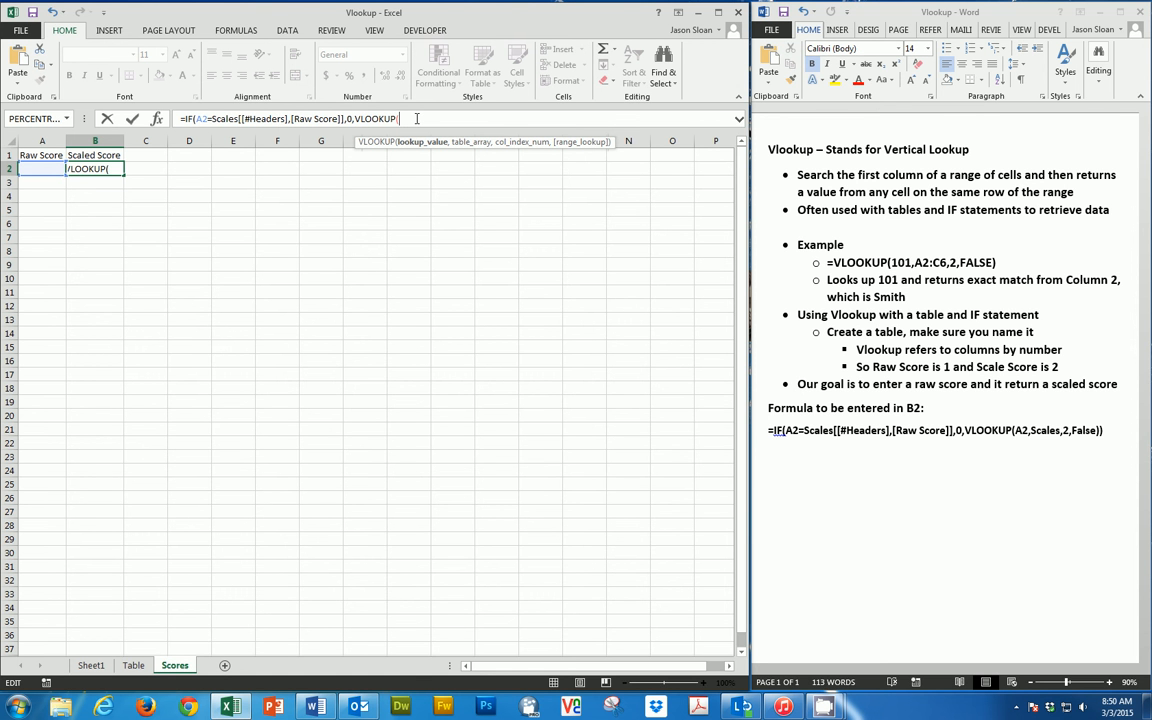
{"action": "type", "text": "A2,Sc"}
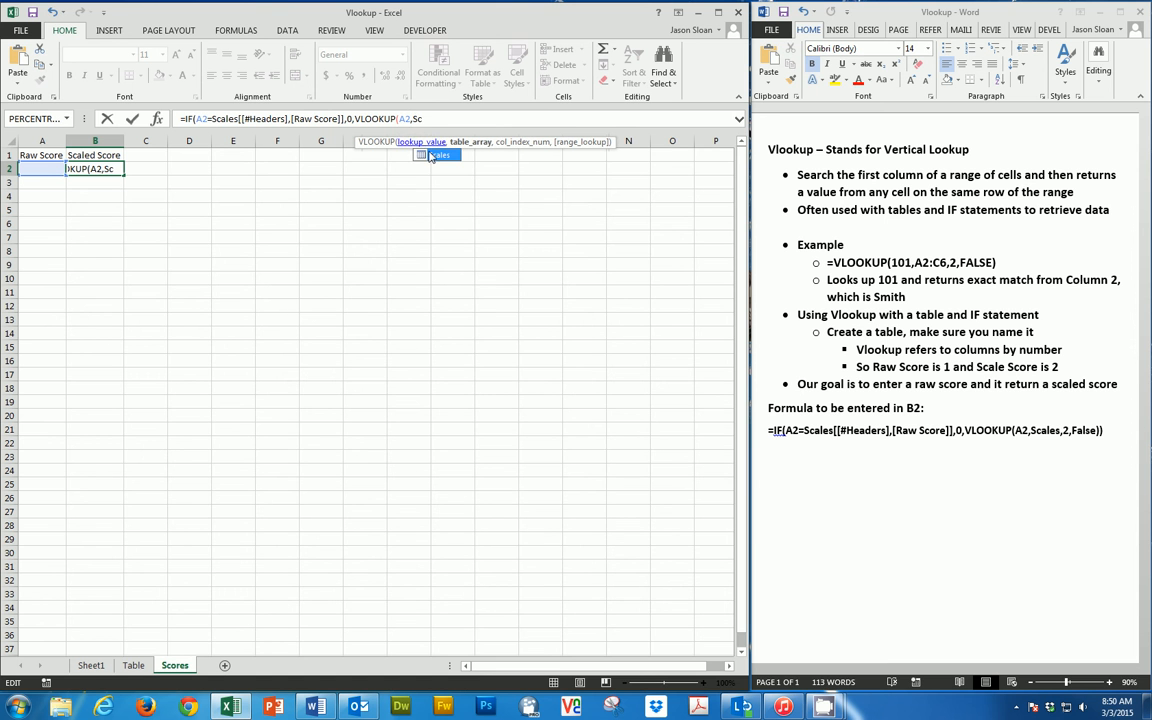
{"action": "double_click", "coordinate": [430, 156]}
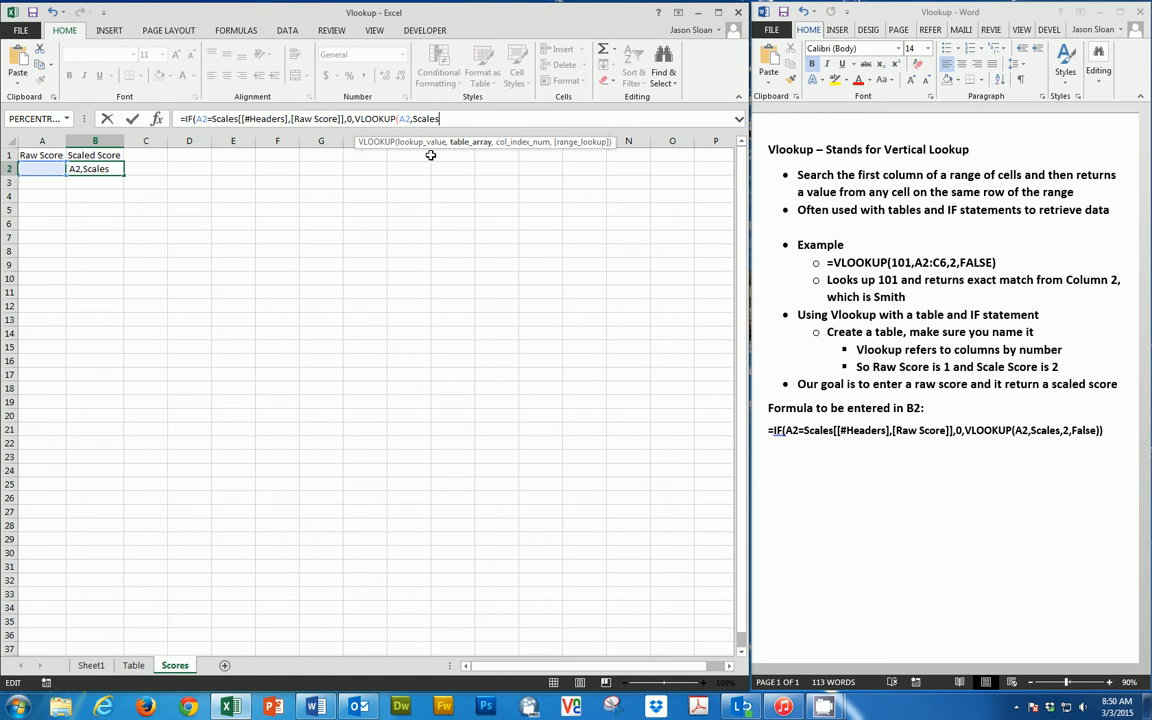
{"action": "type", "text": ",2,"}
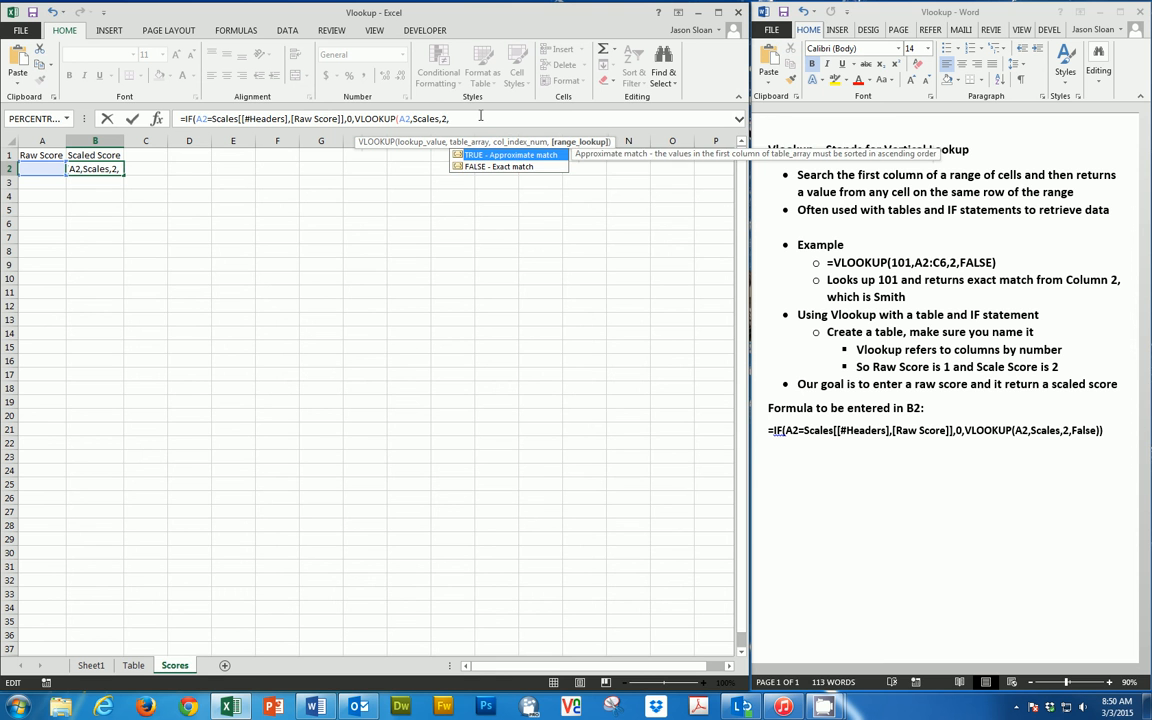
{"action": "double_click", "coordinate": [516, 166]}
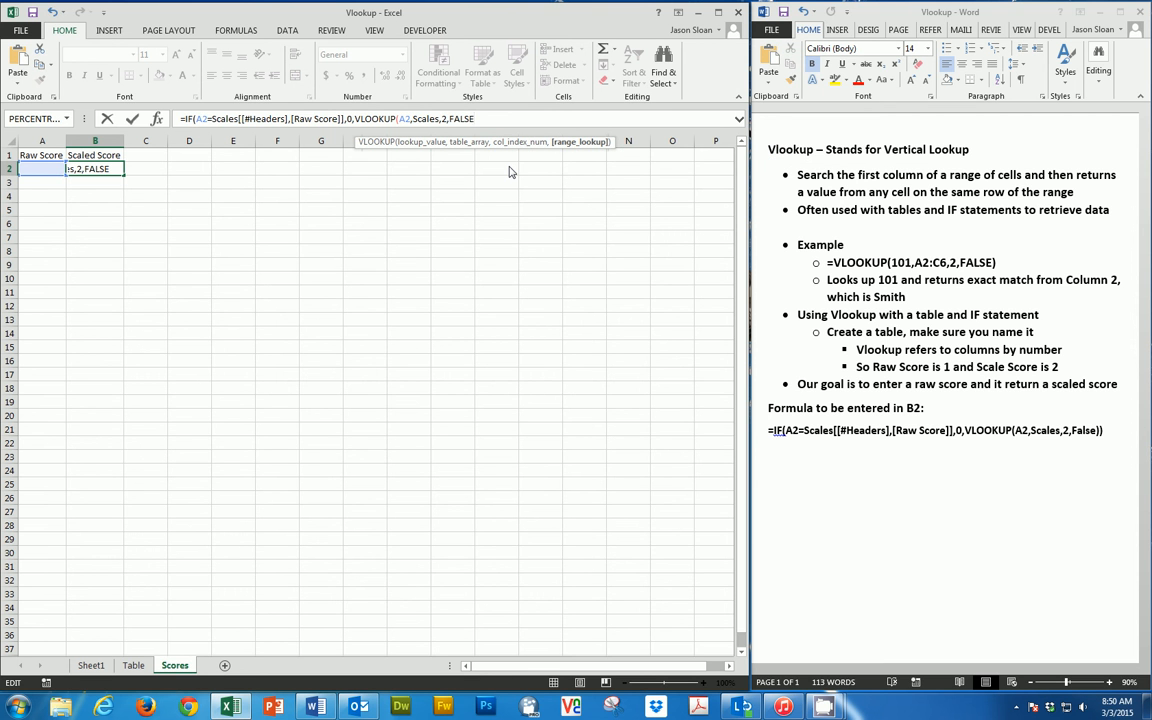
{"action": "key", "text": "Return"}
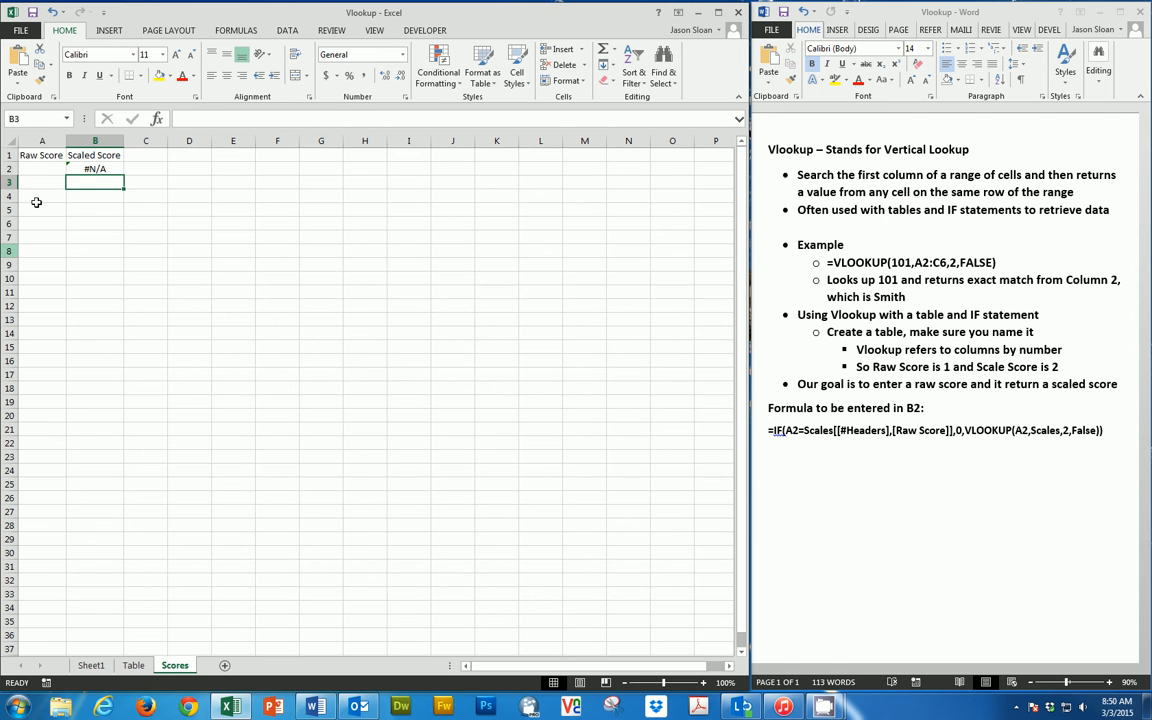
- Enter a raw score of 10 in A2 and compare the returned scaled score with the Table sheet
{"action": "key", "text": "Up"}
{"action": "key", "text": "Left"}
{"action": "type", "text": "10"}
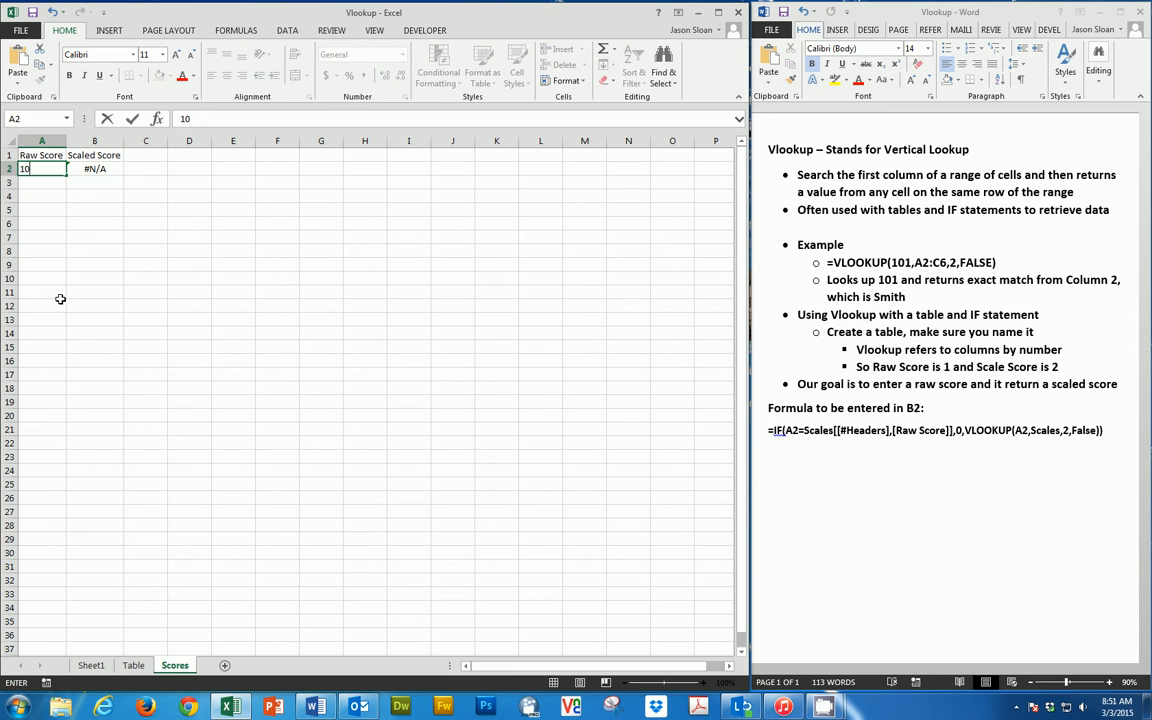
{"action": "key", "text": "Return"}
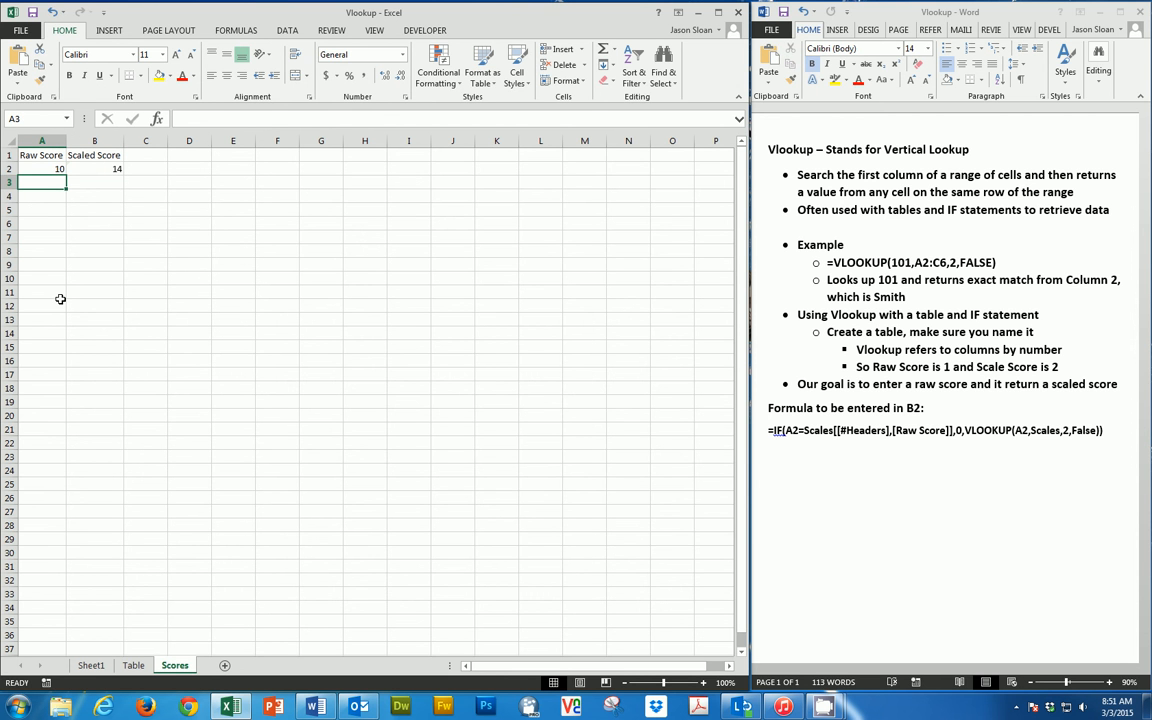
{"action": "left_click", "coordinate": [134, 665]}
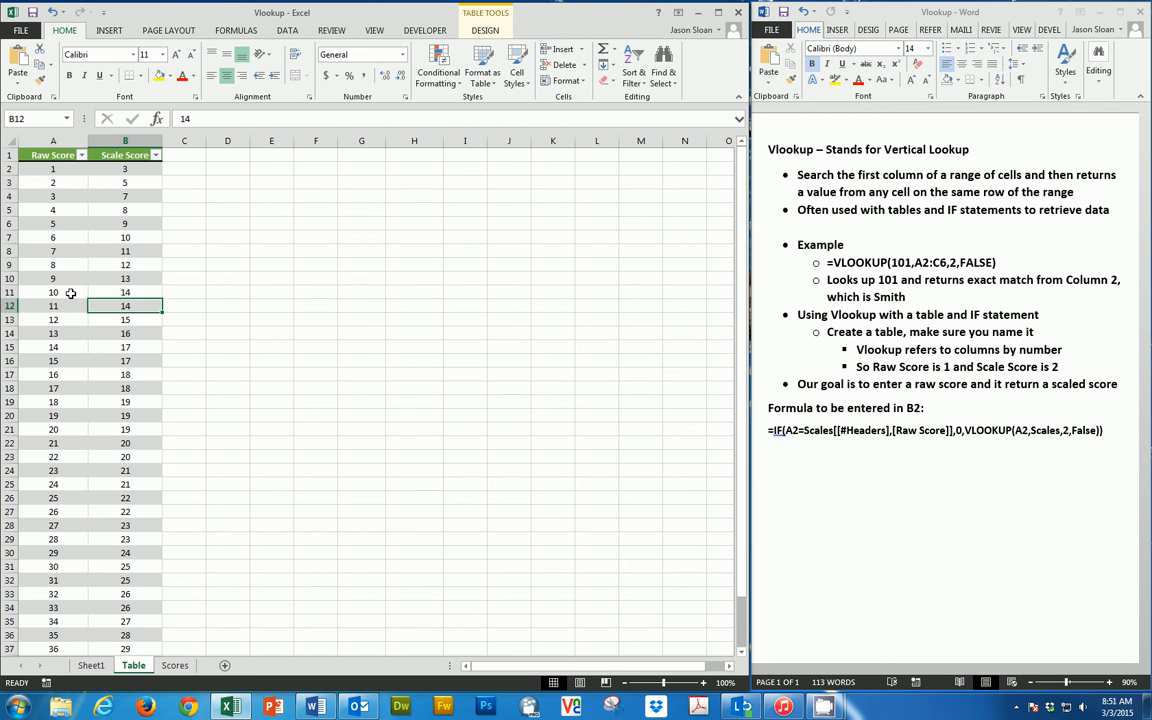
{"action": "left_click", "coordinate": [175, 665]}
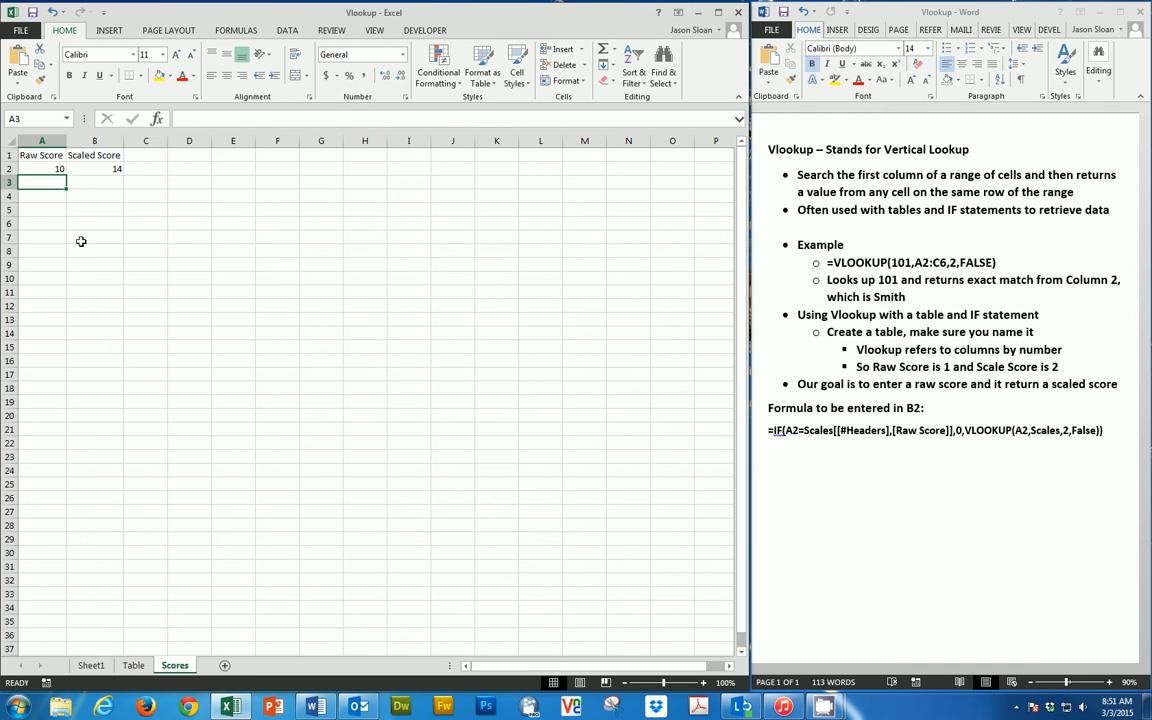
- Set the raw score in cell A2 to 25 to test the lookup formula with another value
{"action": "left_click", "coordinate": [38, 168]}
{"action": "type", "text": "25"}
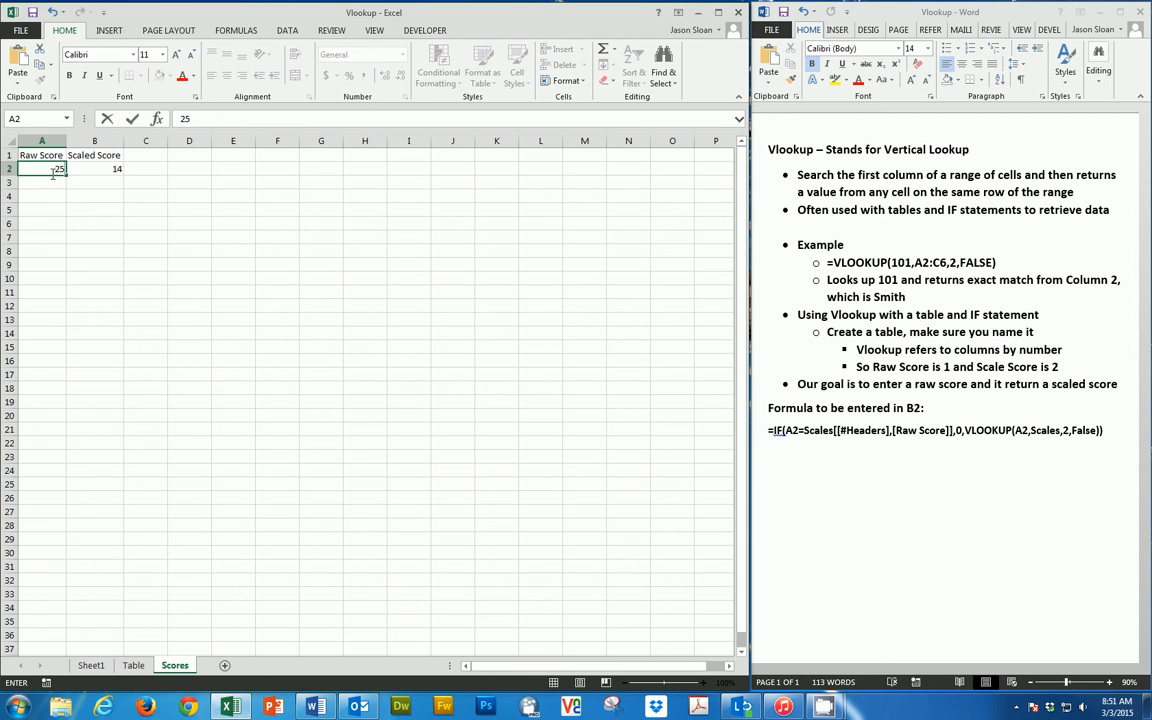
{"action": "left_click", "coordinate": [117, 195]}
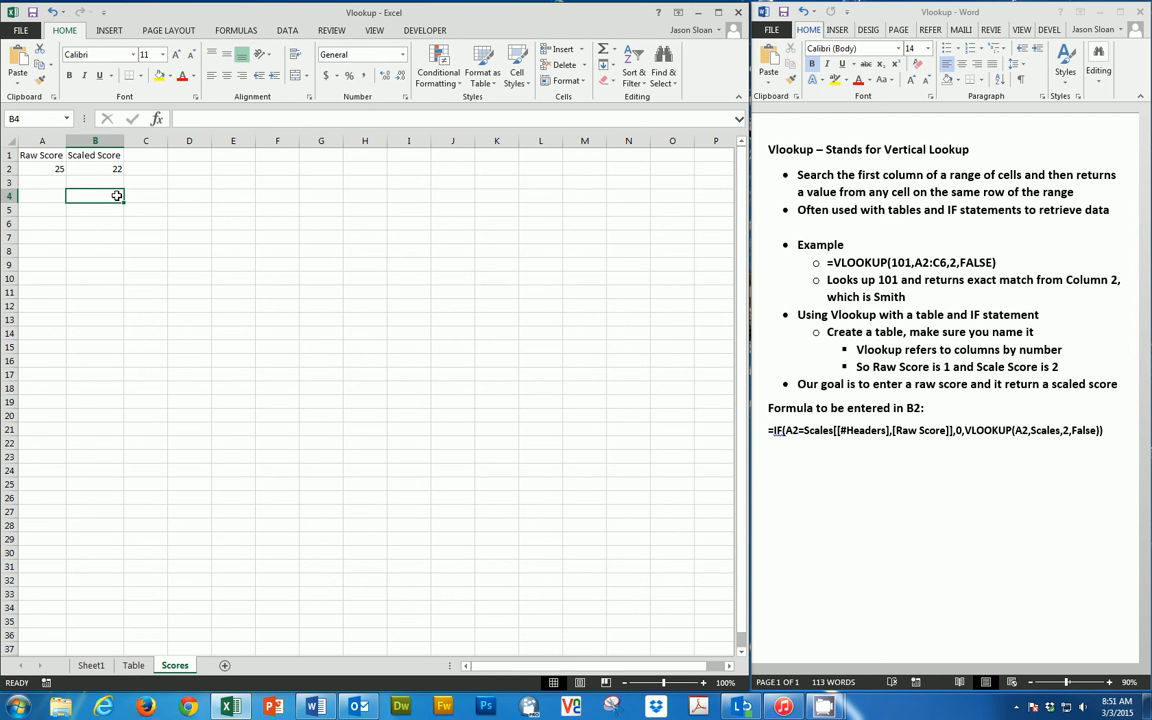
{"action": "left_click", "coordinate": [52, 169]}
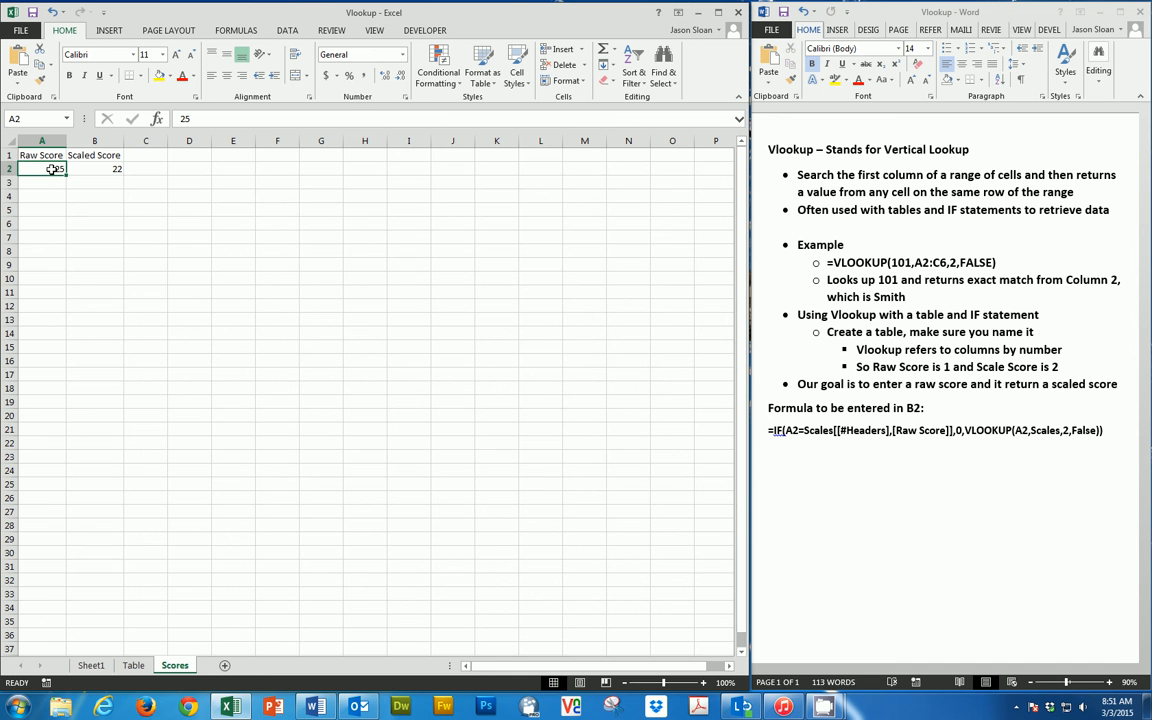
- Fill the B2 lookup formula down the Scaled Score column to B33 and enter a raw score of 15 in A3
{"action": "left_click", "coordinate": [115, 171]}
{"action": "left_click_drag", "start_coordinate": [125, 176], "coordinate": [125, 594]}
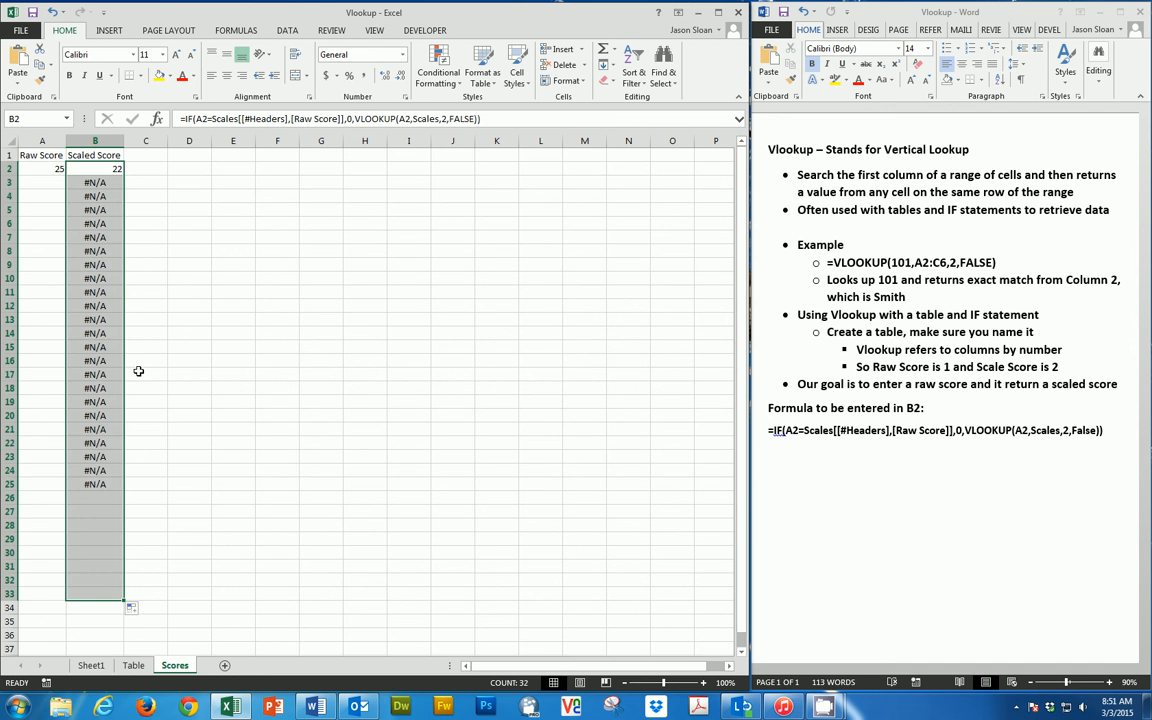
{"action": "left_click", "coordinate": [44, 176]}
{"action": "left_click", "coordinate": [44, 184]}
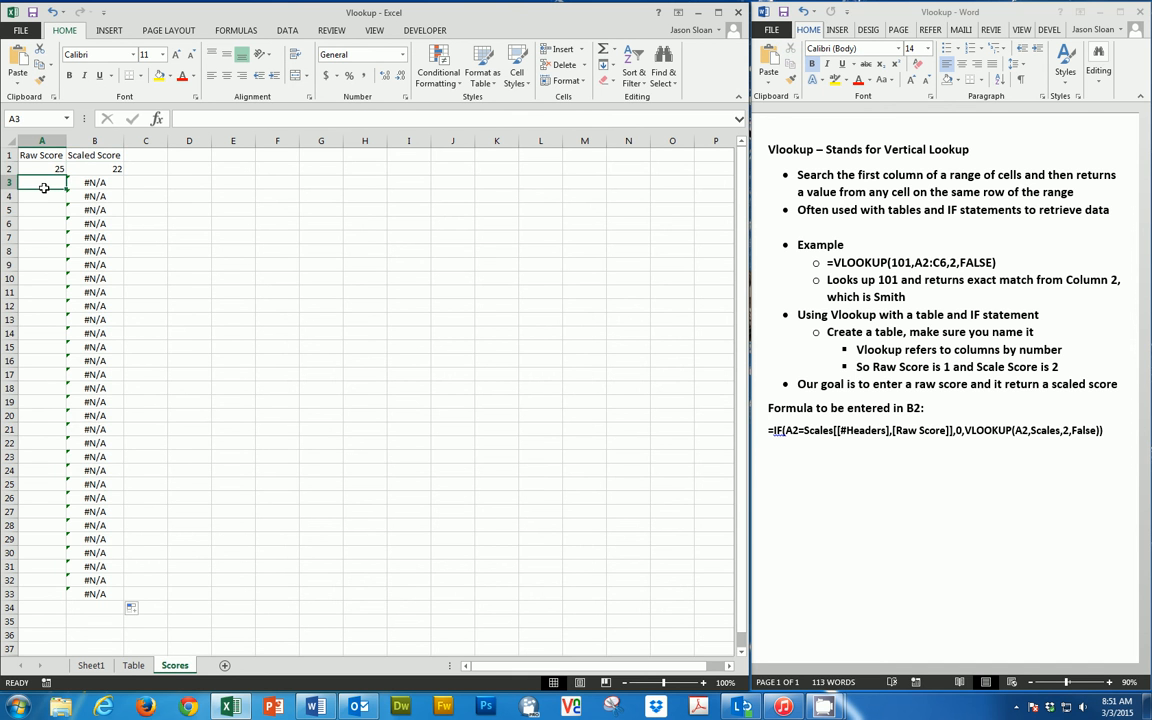
{"action": "type", "text": "15"}
{"action": "key", "text": "Return"}
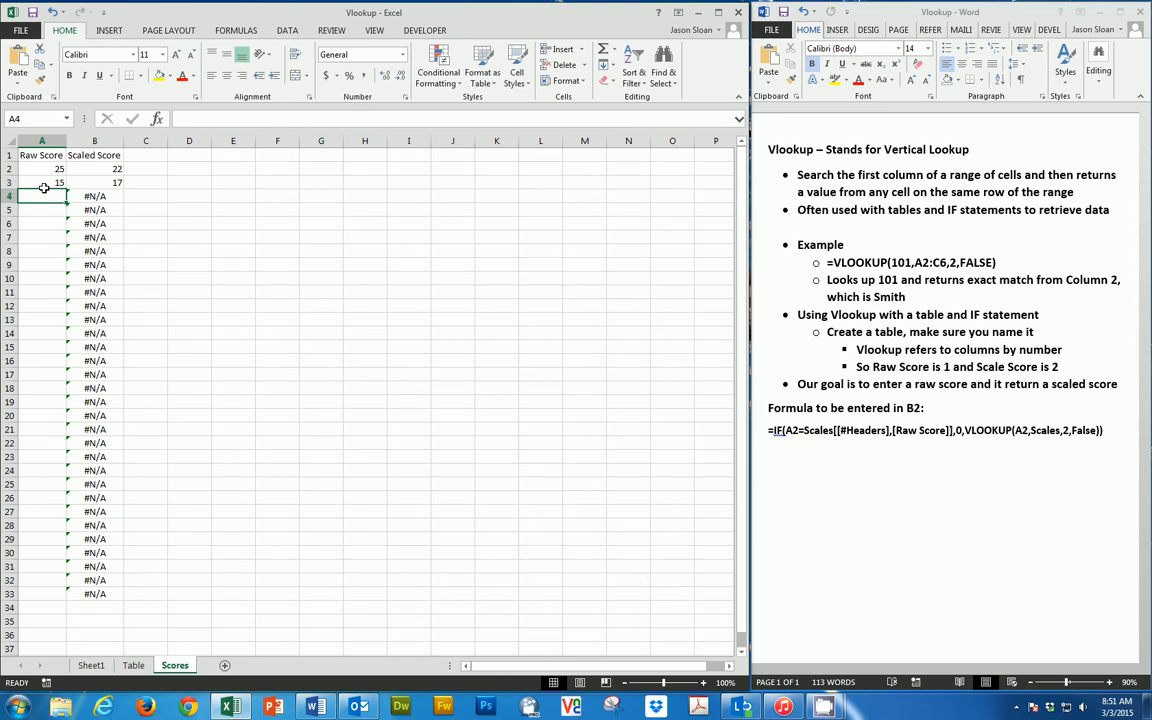
- Enter the raw scores 28, 15, 40 and 16 in cells A4 through A7
{"action": "type", "text": "28"}
{"action": "key", "text": "Return"}
{"action": "type", "text": "15"}
{"action": "key", "text": "Return"}
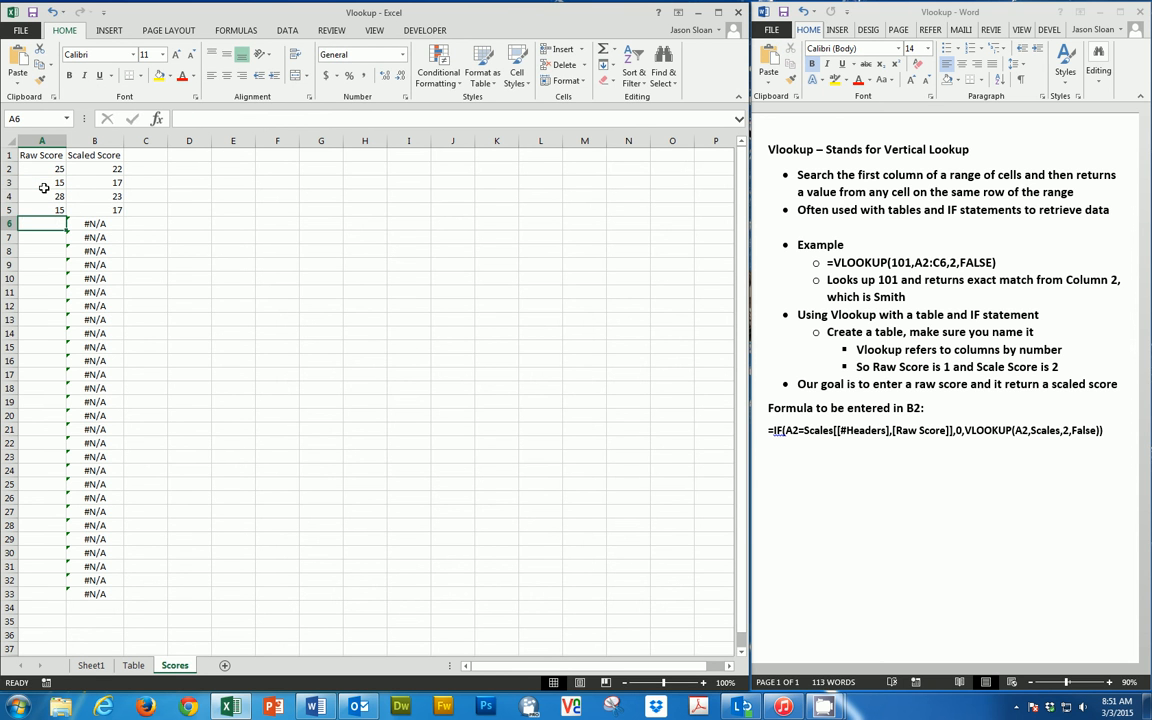
{"action": "type", "text": "40"}
{"action": "key", "text": "Return"}
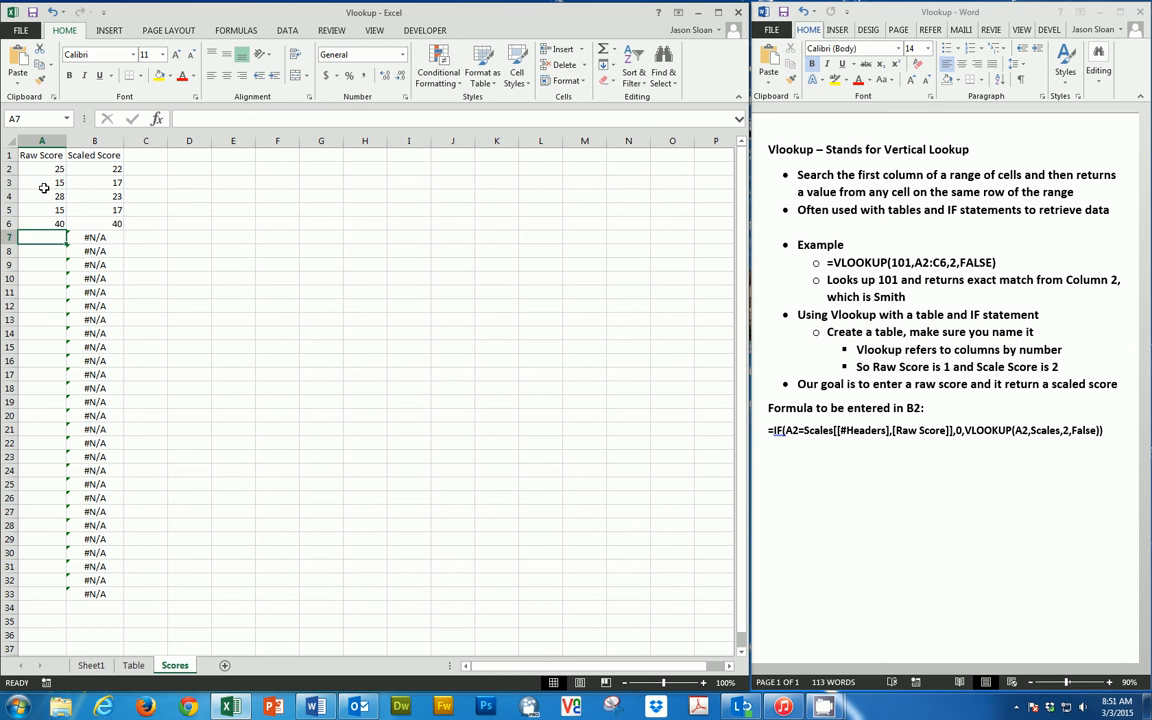
{"action": "type", "text": "16"}
{"action": "key", "text": "Return"}
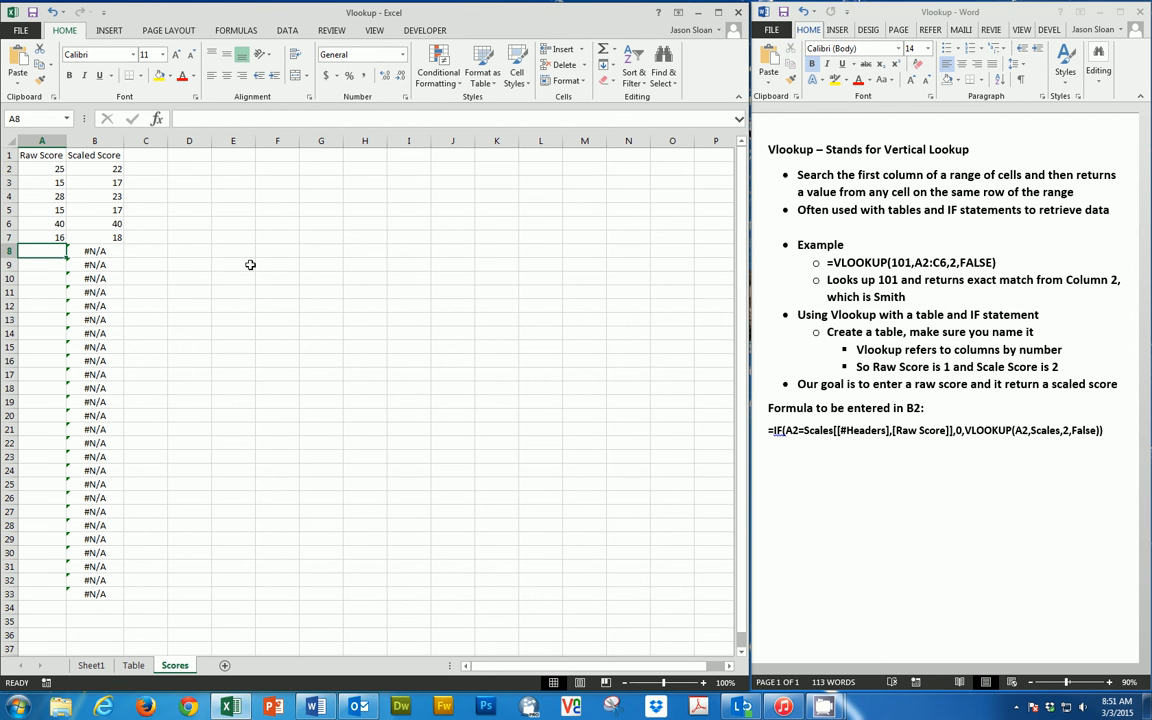
- Clear the unused formula rows below row 7 in the Raw Score and Scaled Score columns
{"action": "left_click_drag", "start_coordinate": [42, 251], "coordinate": [78, 617]}
{"action": "key", "text": "Delete"}
{"action": "left_click_drag", "start_coordinate": [172, 319], "coordinate": [172, 333]}
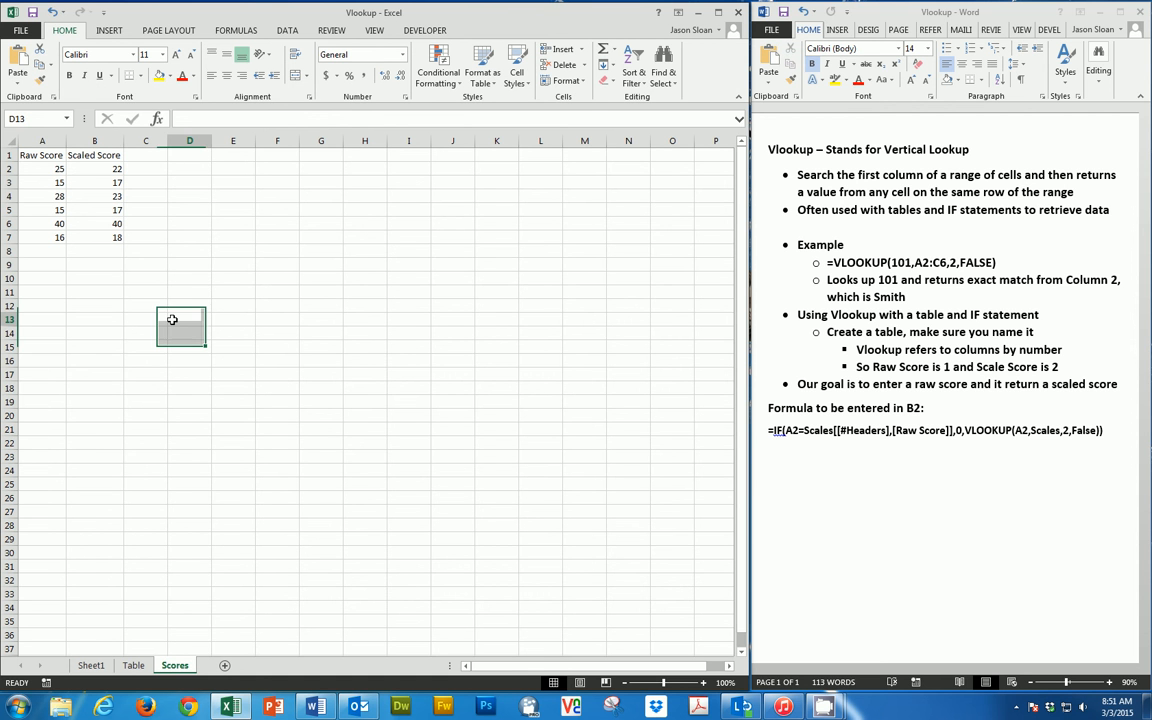
{"action": "left_click", "coordinate": [172, 319]}
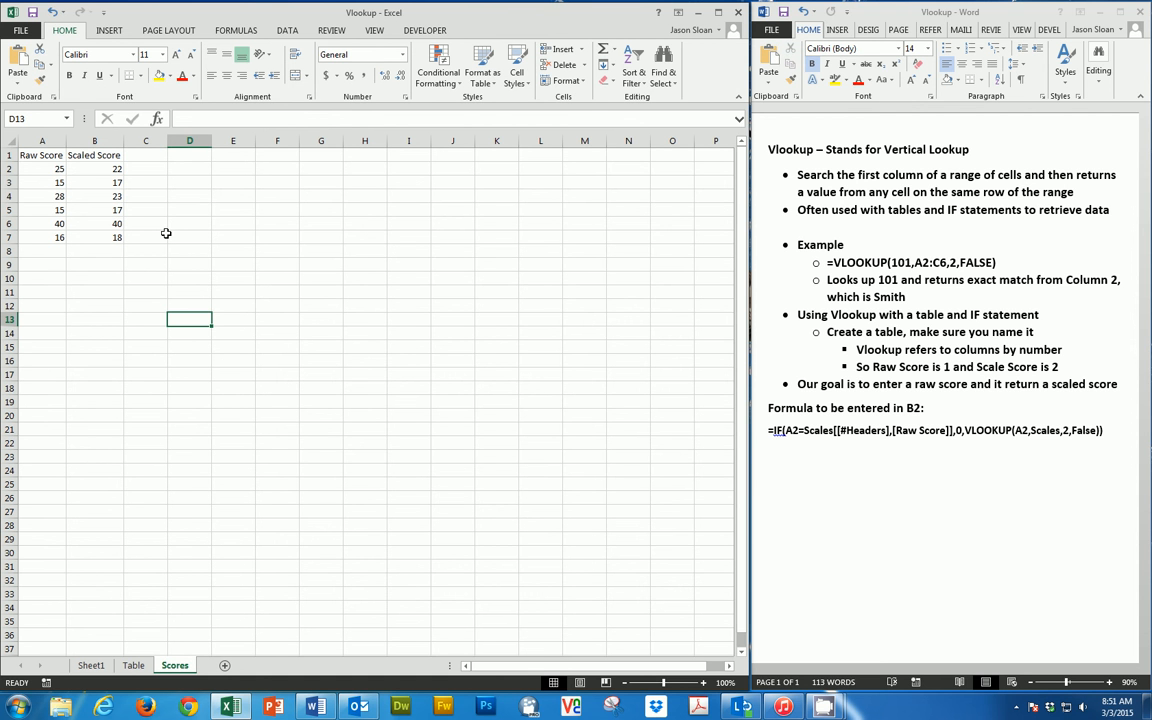
- Review the B2 formula and compare its result for the raw score in A2 with the matching row on the Table sheet
{"action": "key", "text": "ctrl+Page_Up"}
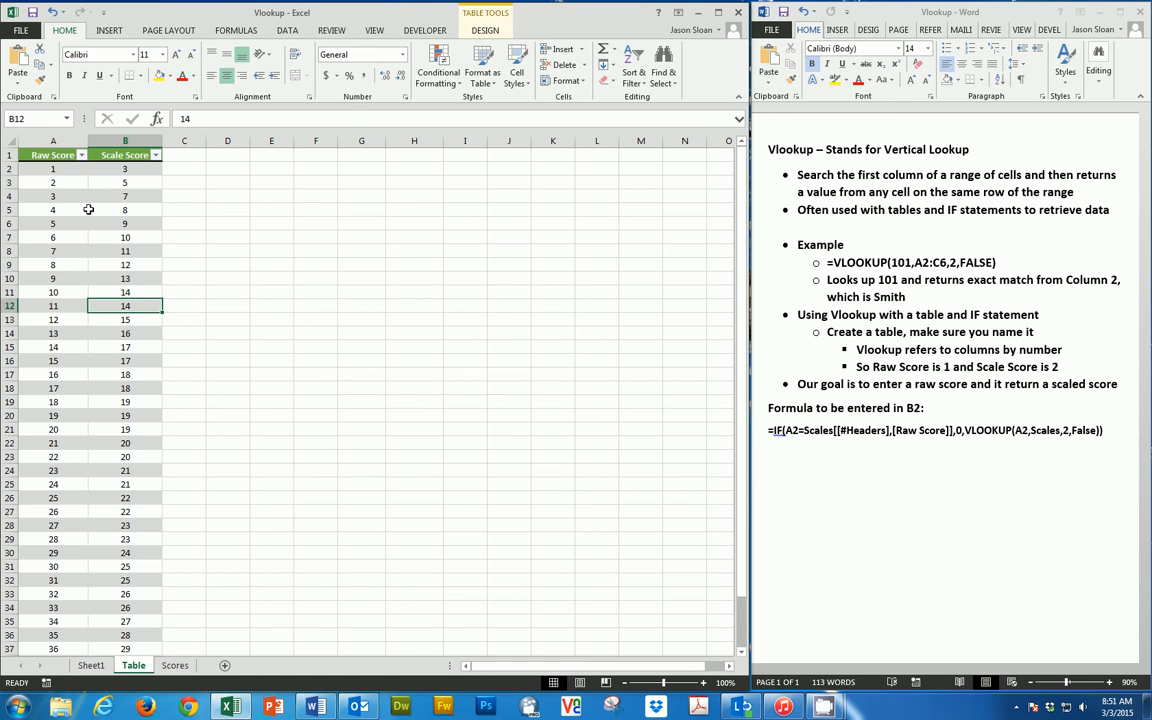
{"action": "key", "text": "ctrl+Page_Down"}
{"action": "left_click", "coordinate": [95, 181]}
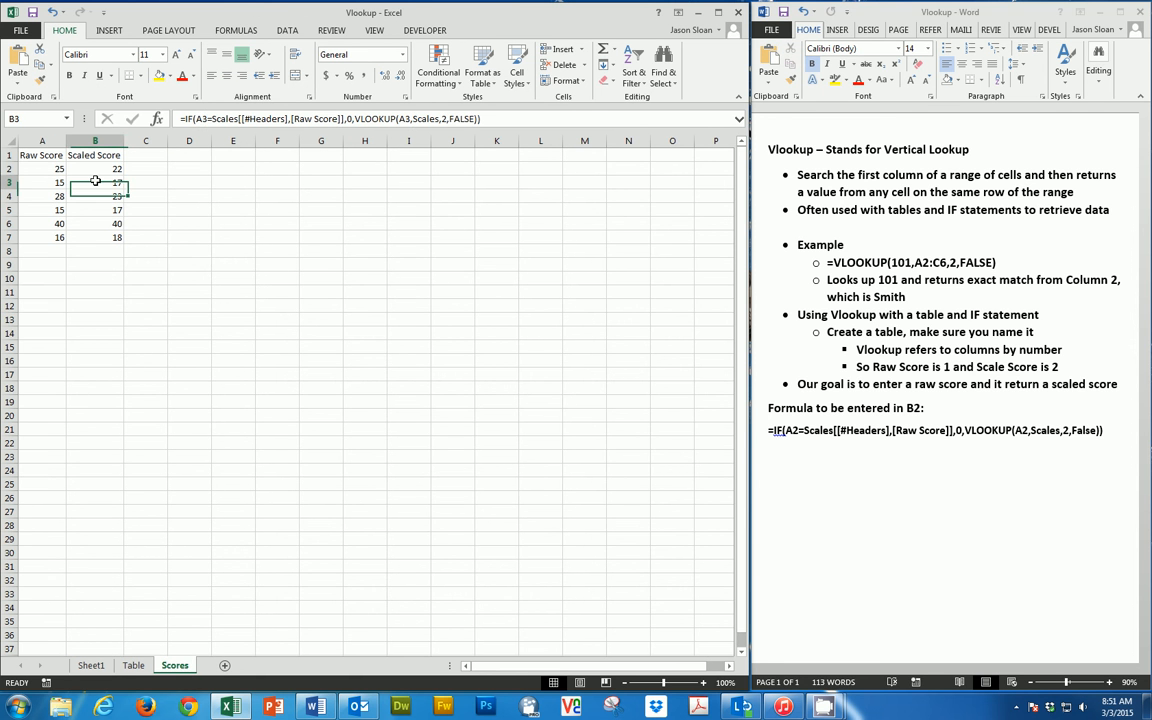
{"action": "key", "text": "Up"}
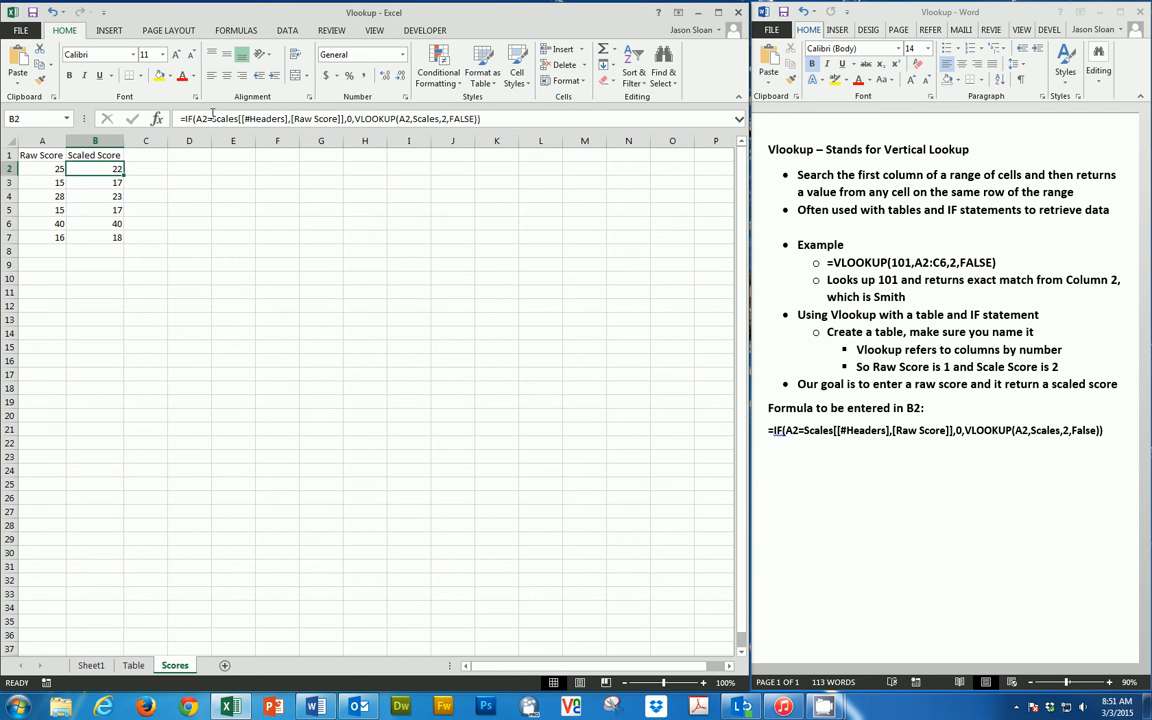
{"action": "left_click", "coordinate": [44, 169]}
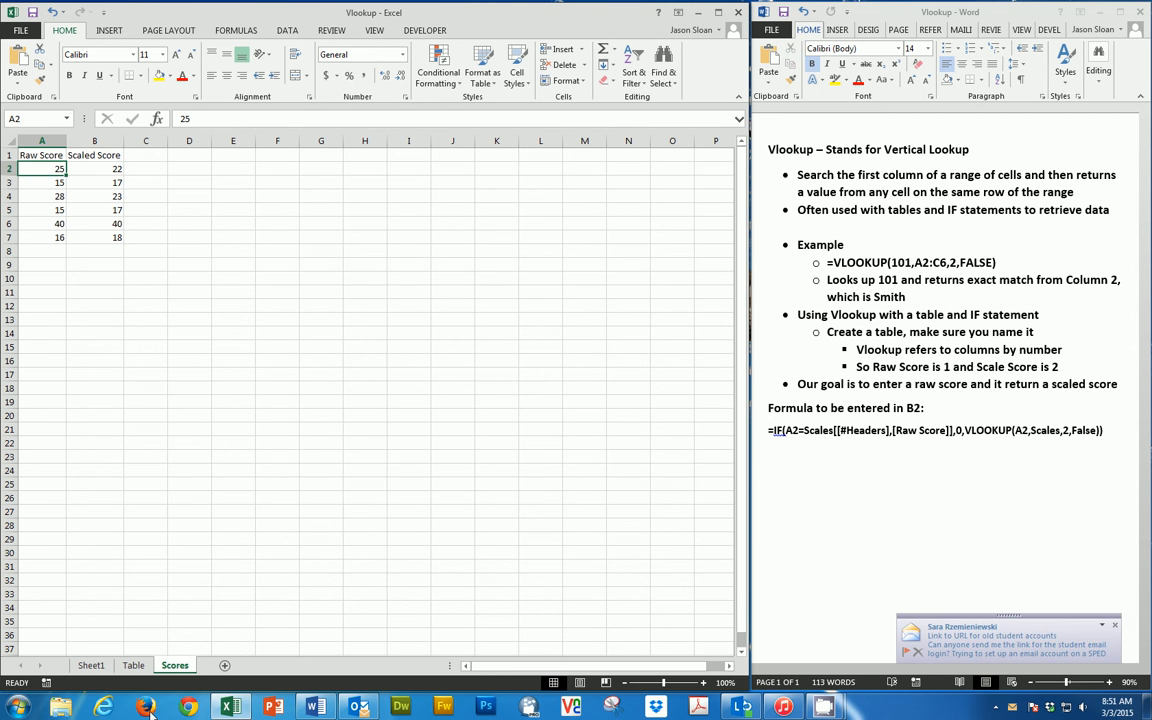
{"action": "left_click", "coordinate": [133, 665]}
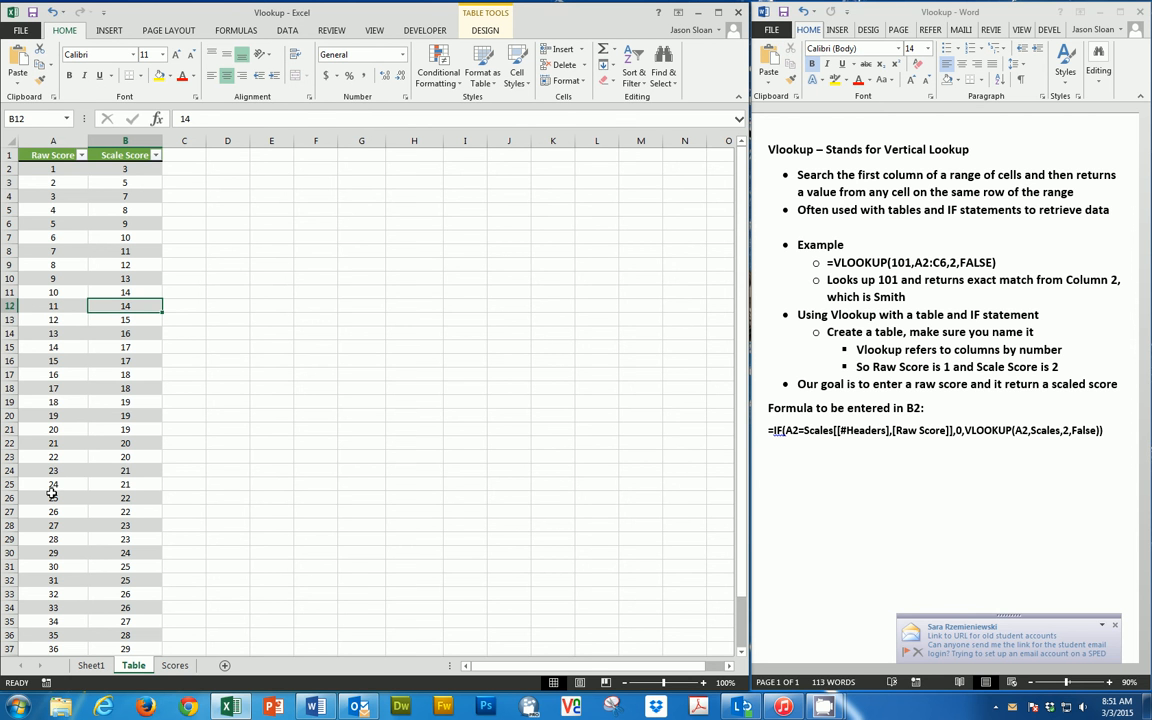
{"action": "left_click", "coordinate": [141, 497]}
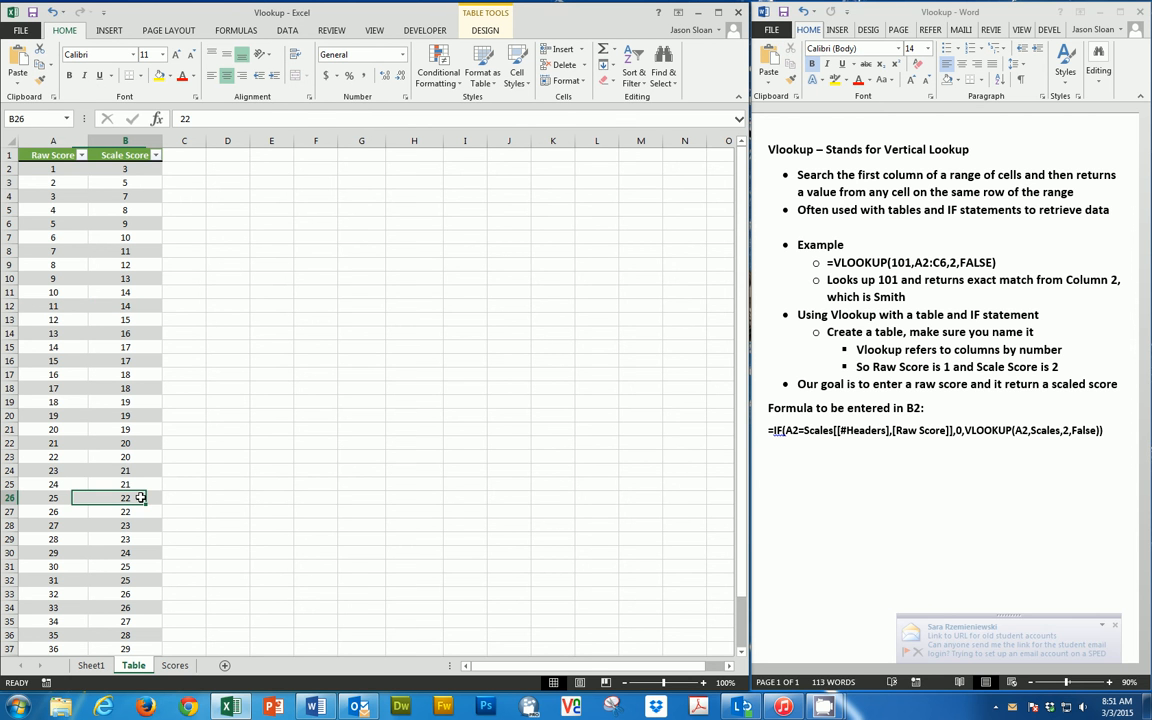
- Return to the Scores sheet and examine the copied lookup formulas in B4 and B7
{"action": "left_click", "coordinate": [175, 665]}
{"action": "left_click", "coordinate": [113, 198]}
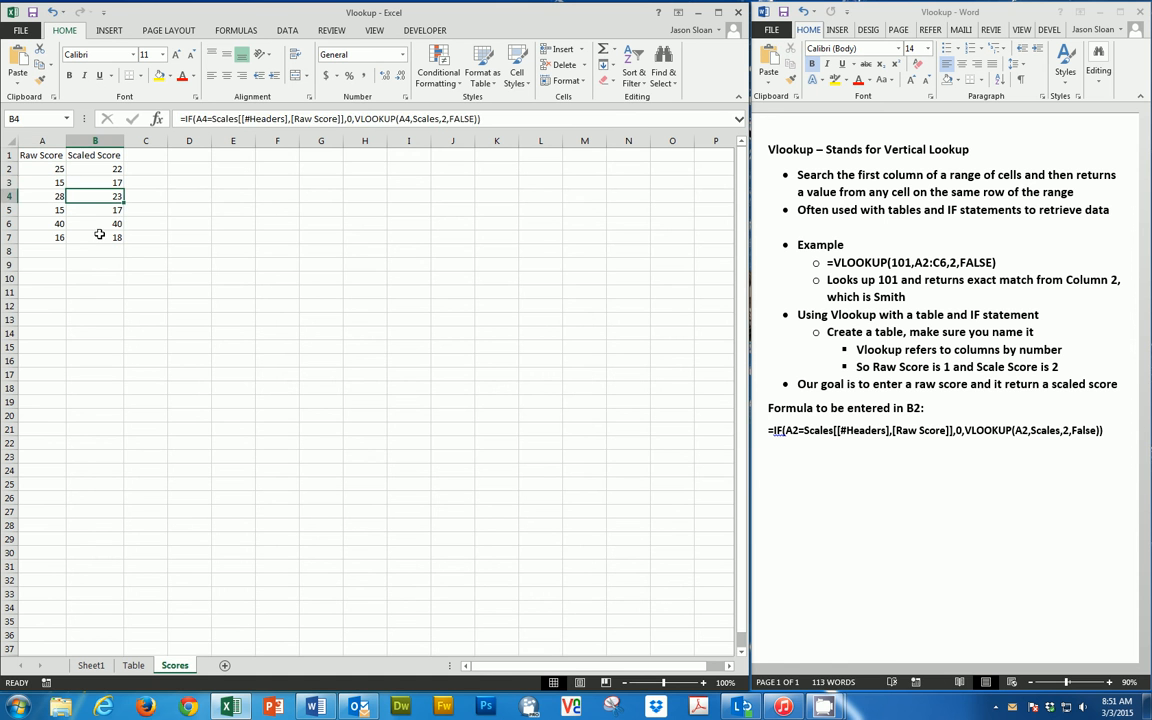
{"action": "left_click", "coordinate": [92, 277]}
{"action": "left_click", "coordinate": [80, 238]}
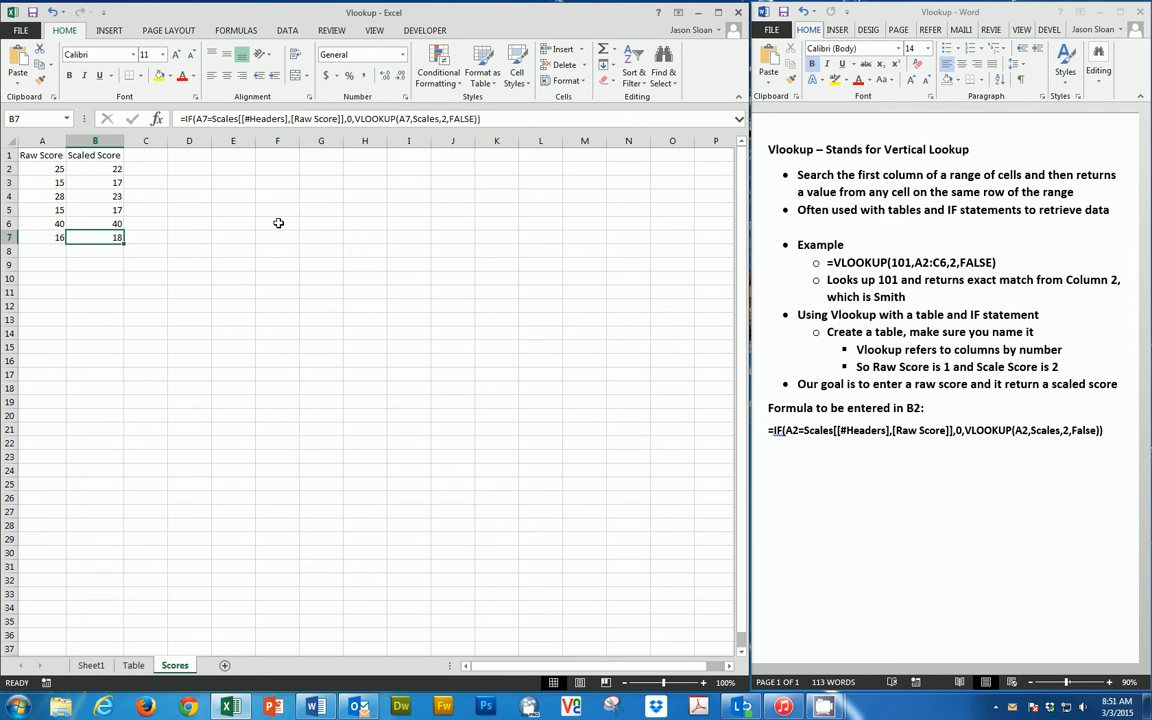
{"action": "left_click", "coordinate": [240, 207]}
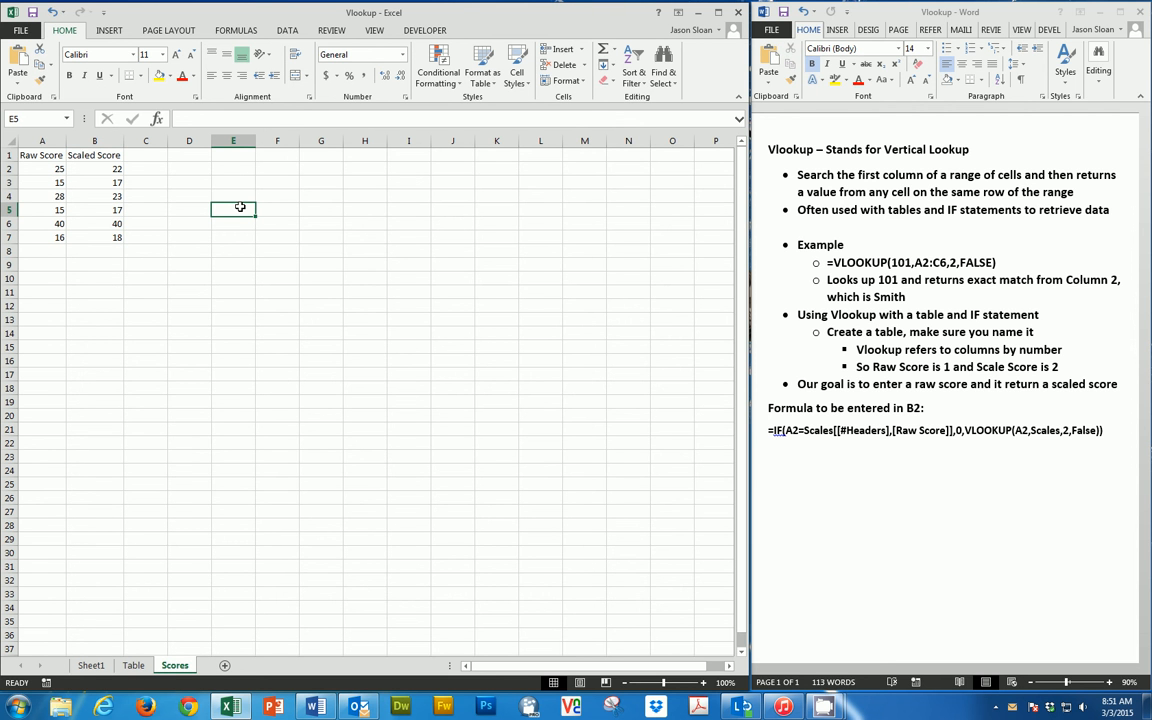